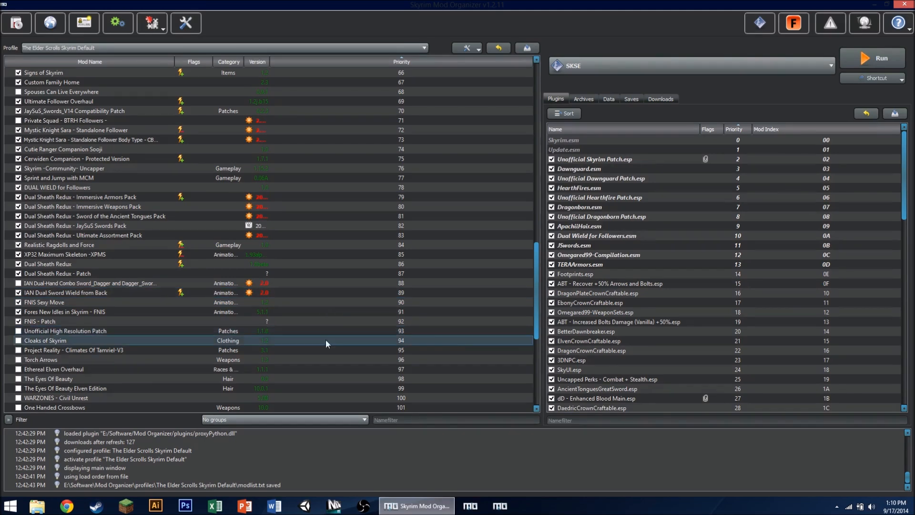
# Find the Dual Sheath Redux mod in the mod list and open its Nexus page
pyautogui.scroll(20, 266, 344)
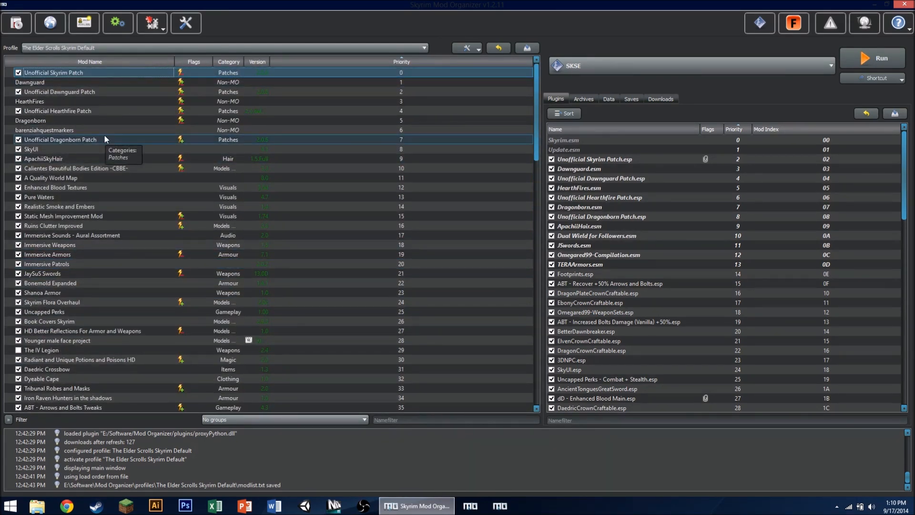
pyautogui.scroll(-20, 112, 173)
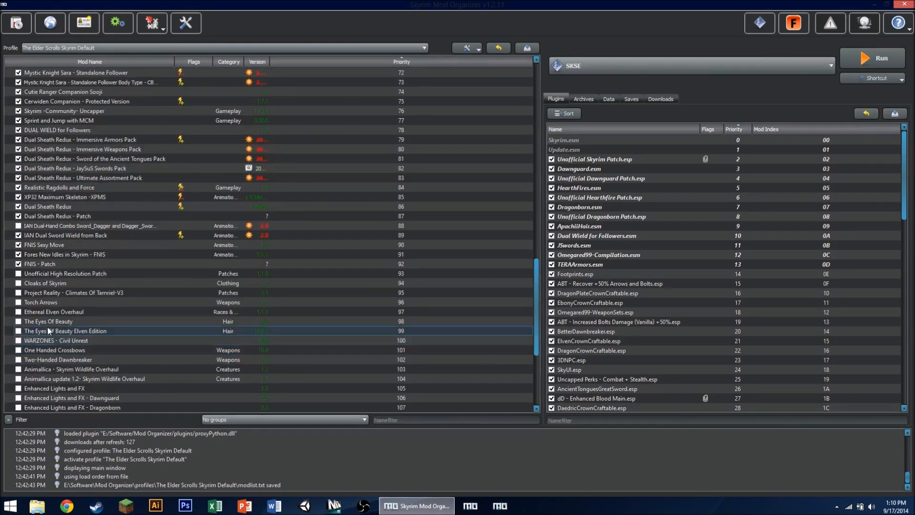
pyautogui.rightClick(88, 178)
pyautogui.click(56, 187)
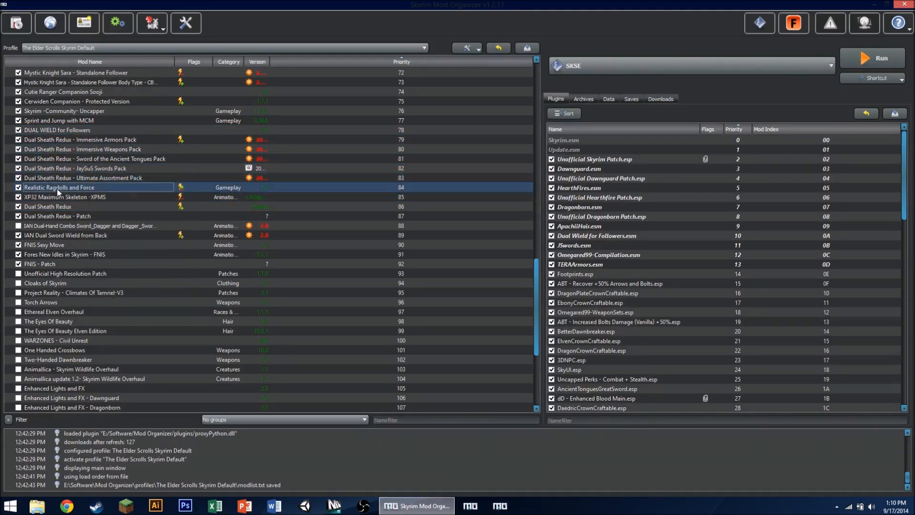
pyautogui.scroll(1, 56, 187)
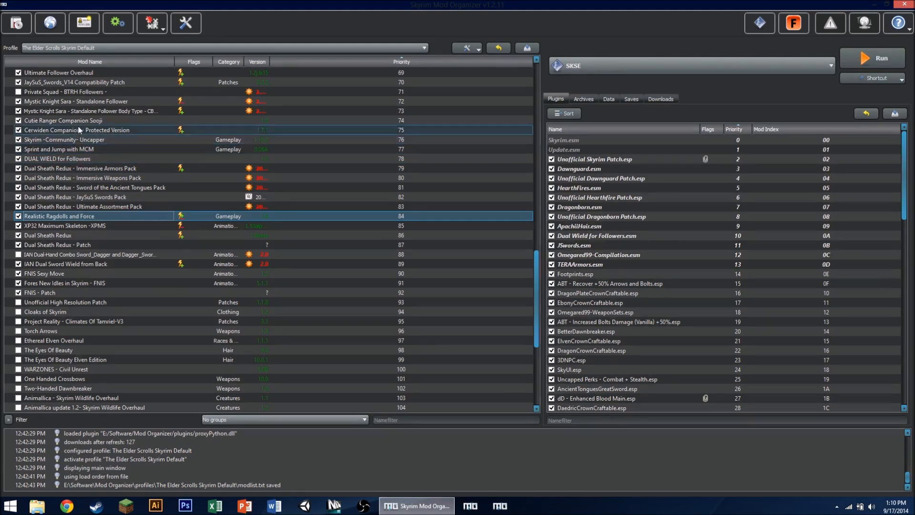
pyautogui.scroll(1, 70, 255)
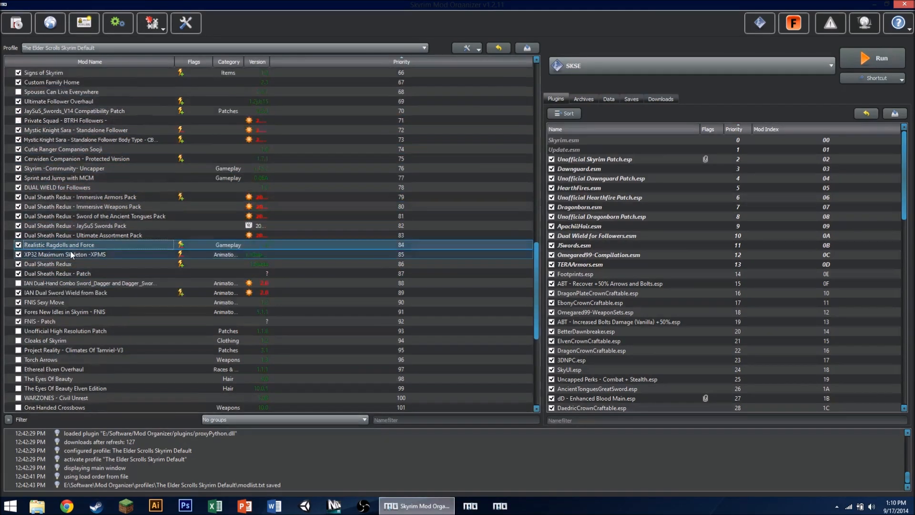
pyautogui.rightClick(72, 273)
pyautogui.rightClick(54, 264)
pyautogui.click(98, 343)
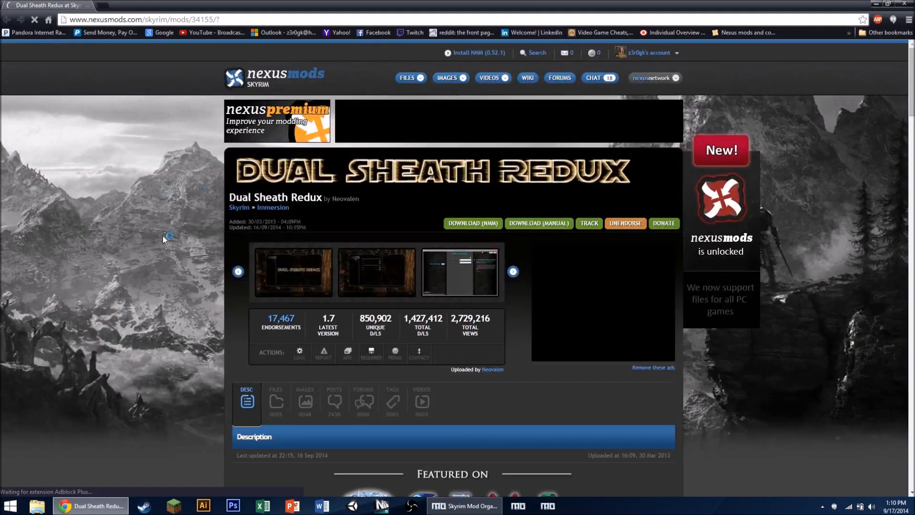
# Check the files offered for Dual Sheath Redux and return to the mod's description
pyautogui.scroll(-10, 171, 238)
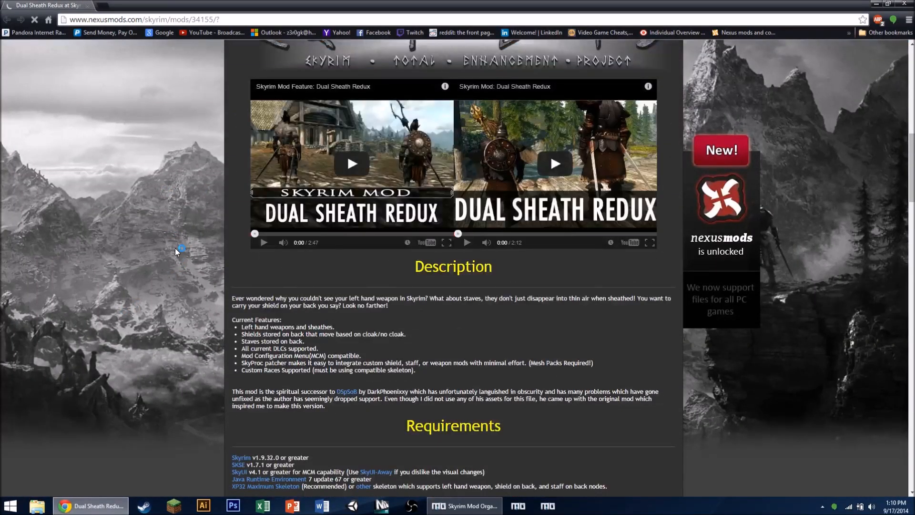
pyautogui.scroll(10, 147, 199)
pyautogui.click(276, 355)
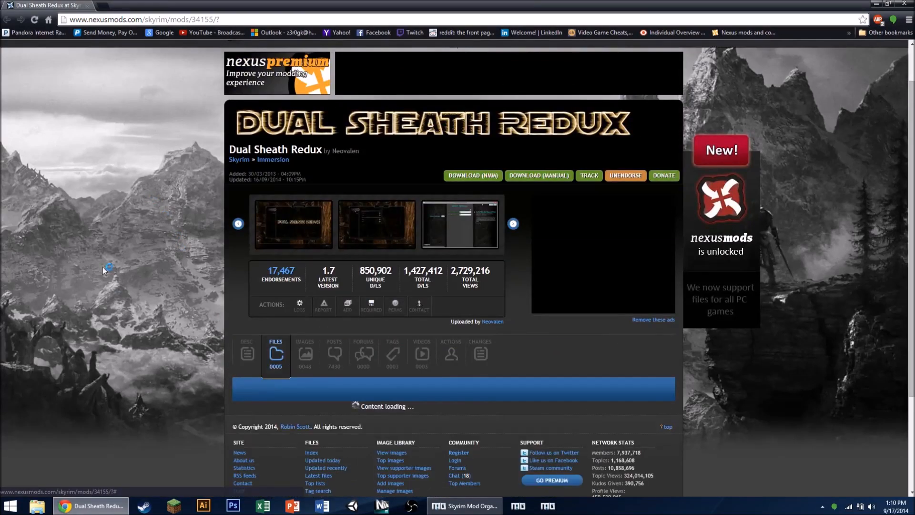
pyautogui.scroll(4, 119, 239)
pyautogui.click(247, 310)
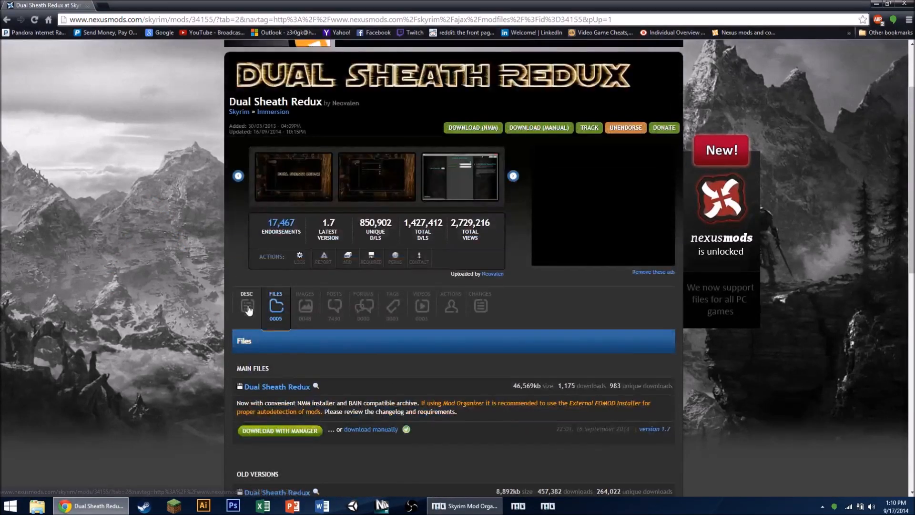
# Read the requirements, recommended mods and installation instructions in the Dual Sheath Redux description
pyautogui.scroll(-12, 179, 291)
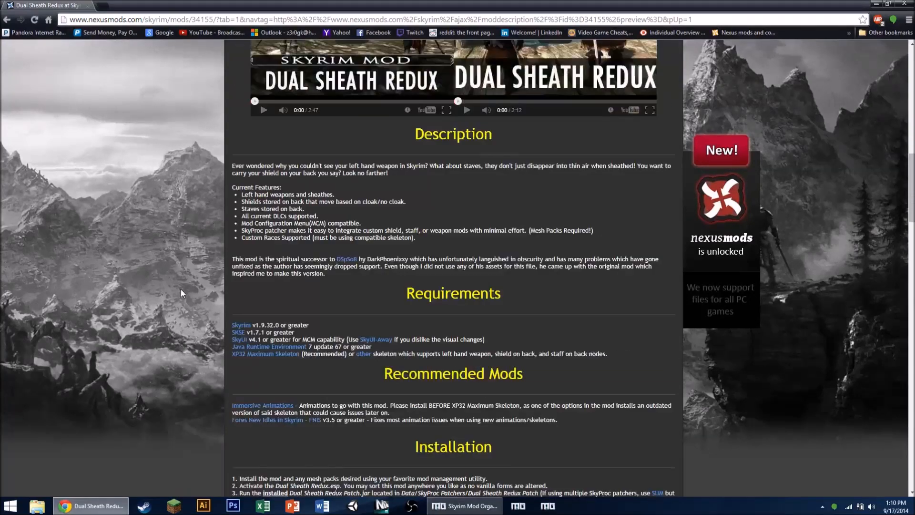
pyautogui.scroll(5, 181, 281)
pyautogui.scroll(-1, 181, 280)
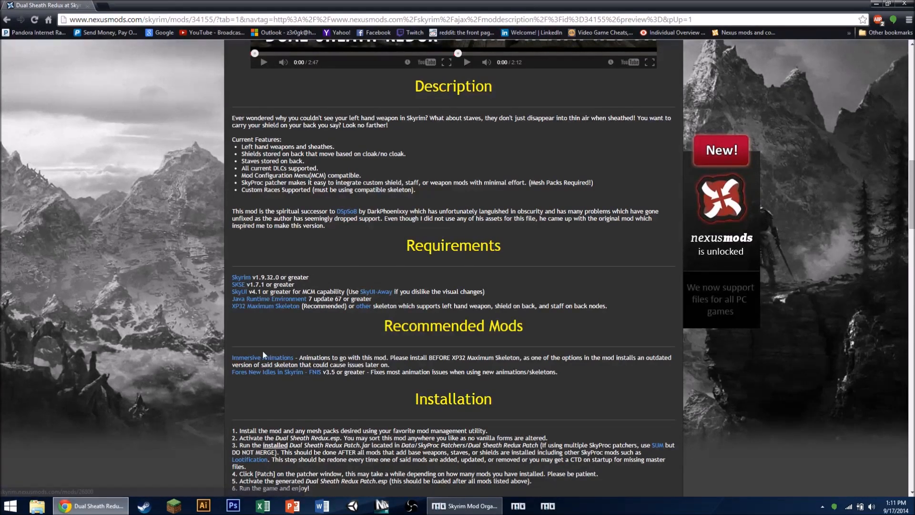
pyautogui.scroll(-1, 264, 351)
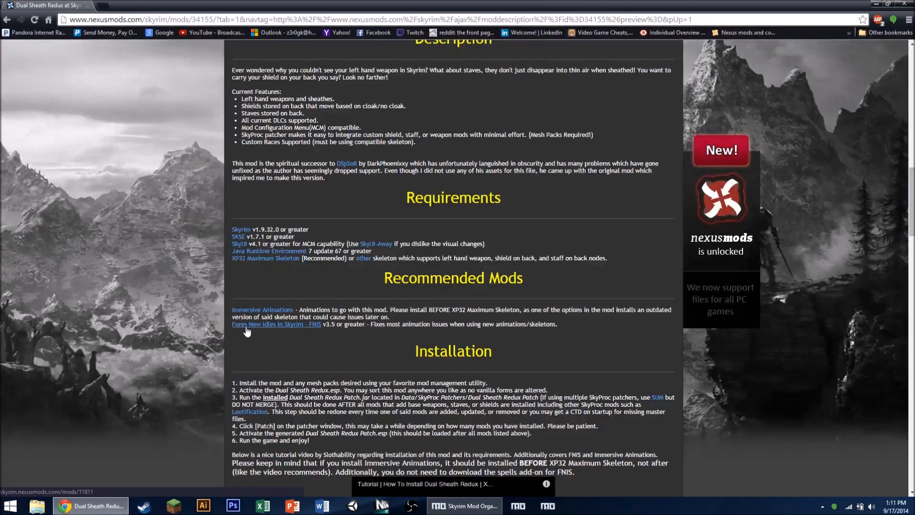
pyautogui.scroll(-6, 313, 332)
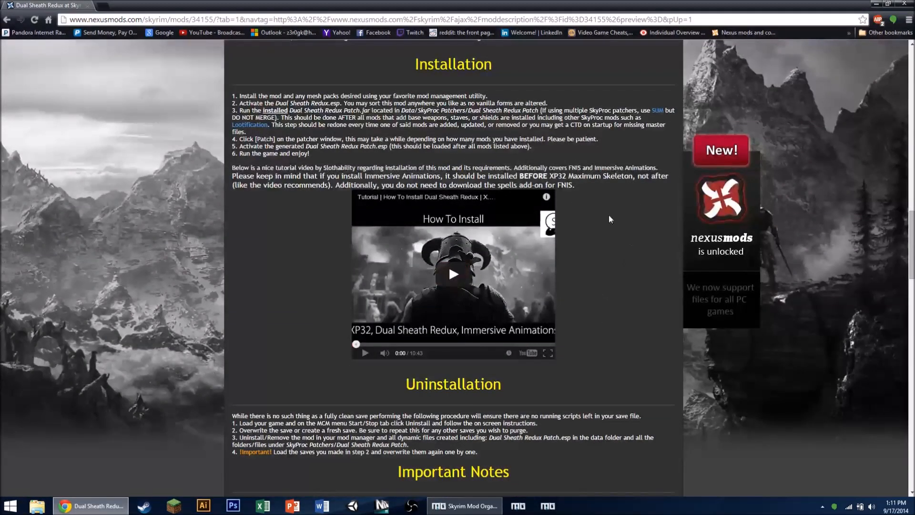
pyautogui.scroll(7, 116, 273)
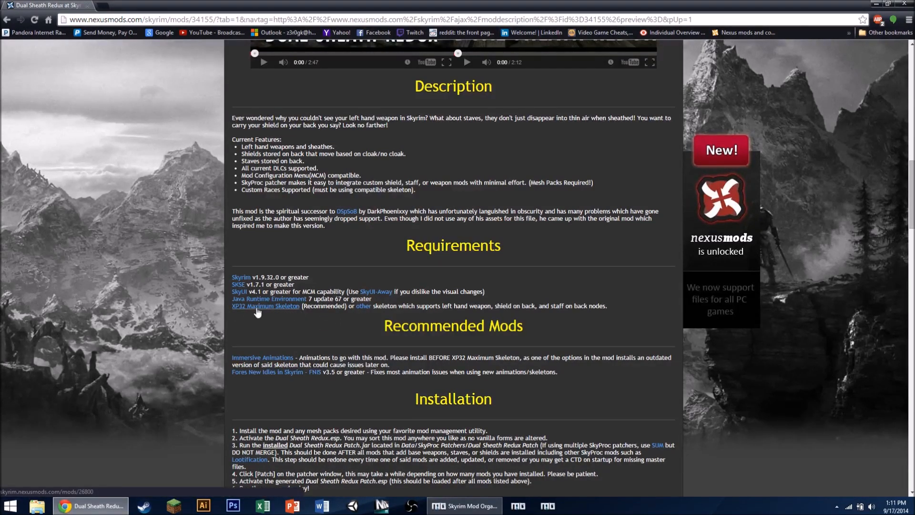
pyautogui.scroll(-1, 257, 310)
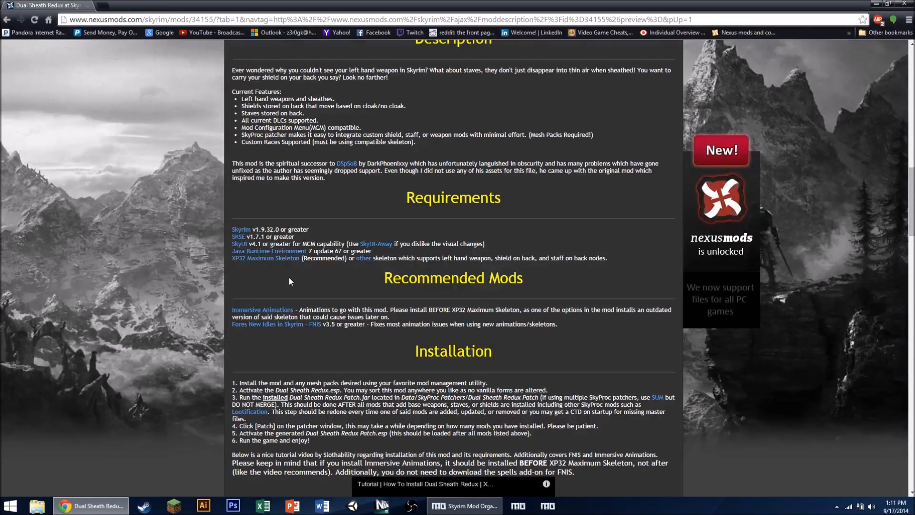
pyautogui.scroll(-5, 267, 305)
pyautogui.scroll(11, 253, 324)
pyautogui.scroll(-7, 254, 320)
pyautogui.scroll(-6, 255, 316)
pyautogui.scroll(8, 255, 316)
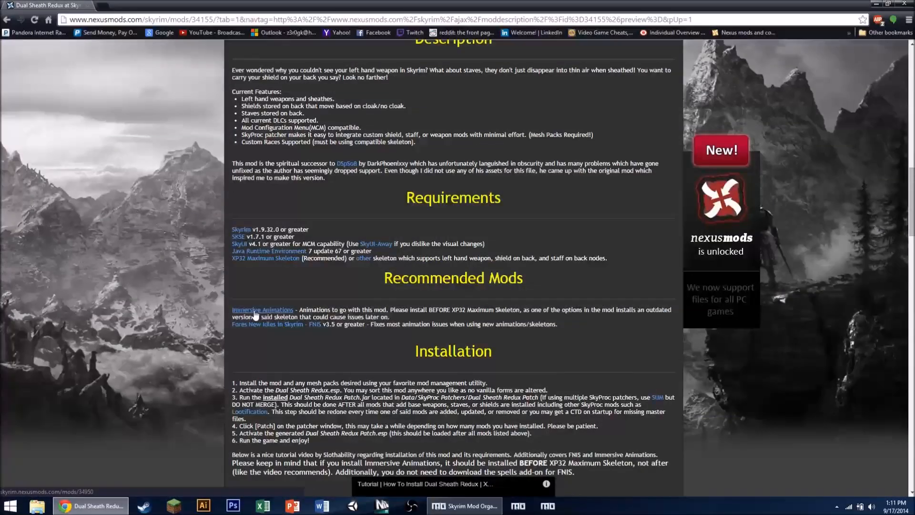
pyautogui.scroll(-6, 255, 315)
pyautogui.scroll(1, 254, 308)
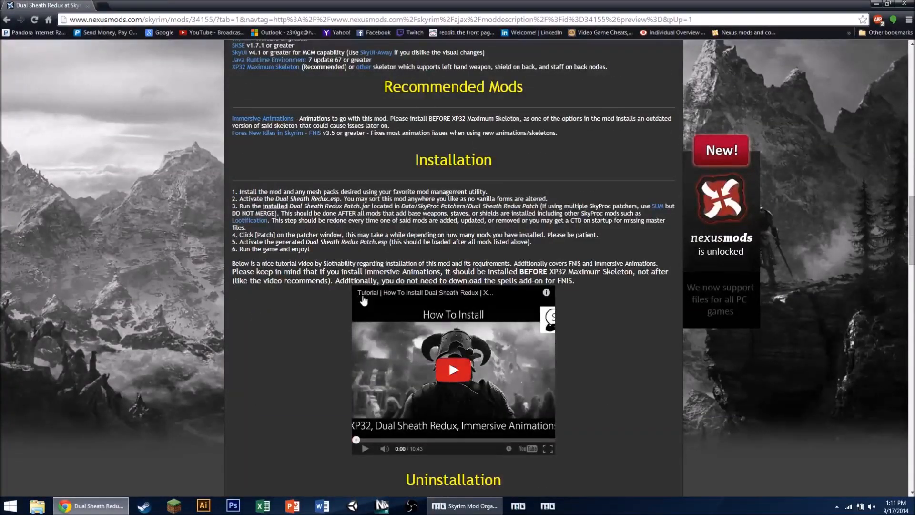
pyautogui.scroll(5, 207, 327)
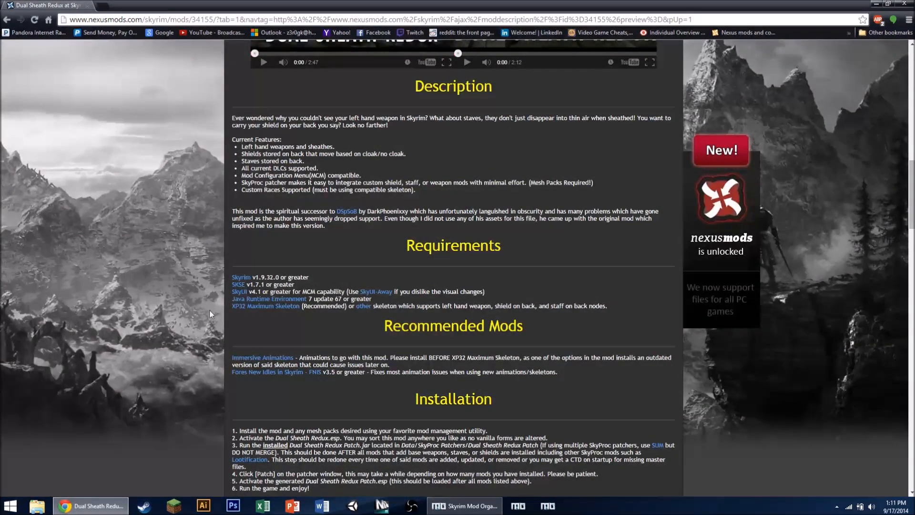
pyautogui.scroll(4, 210, 309)
pyautogui.scroll(-5, 281, 310)
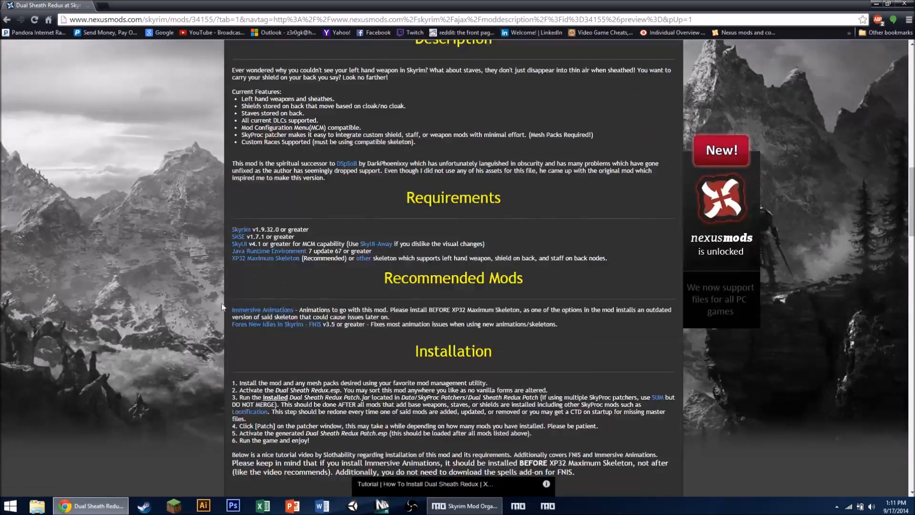
pyautogui.scroll(5, 227, 297)
pyautogui.scroll(-5, 227, 297)
pyautogui.scroll(1, 248, 304)
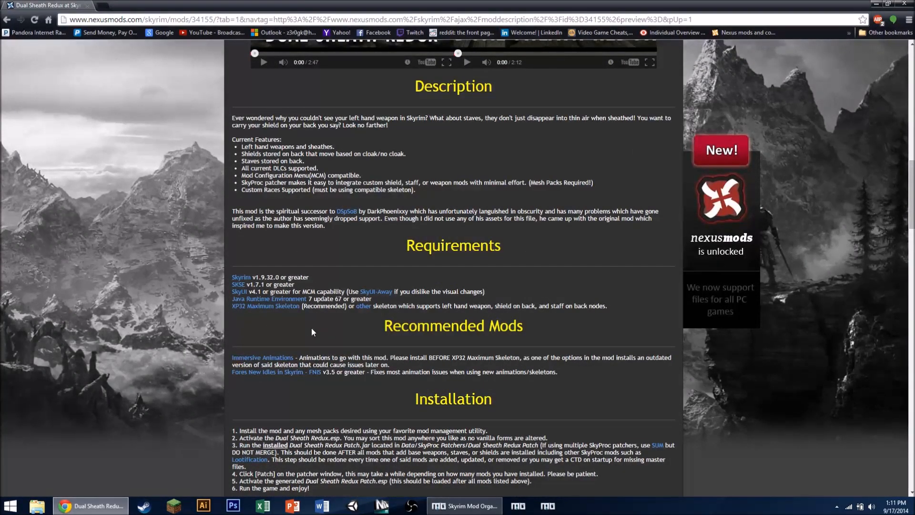
pyautogui.scroll(5, 233, 290)
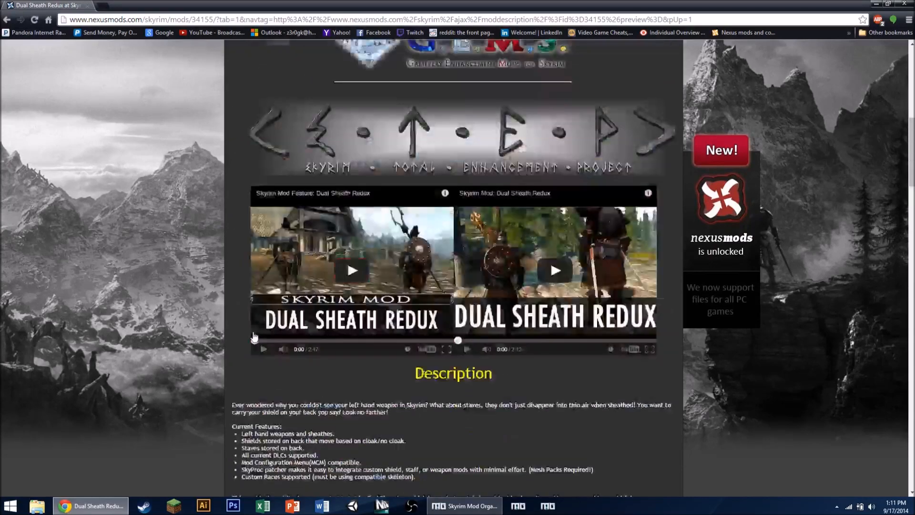
pyautogui.scroll(-5, 233, 290)
pyautogui.scroll(1, 234, 290)
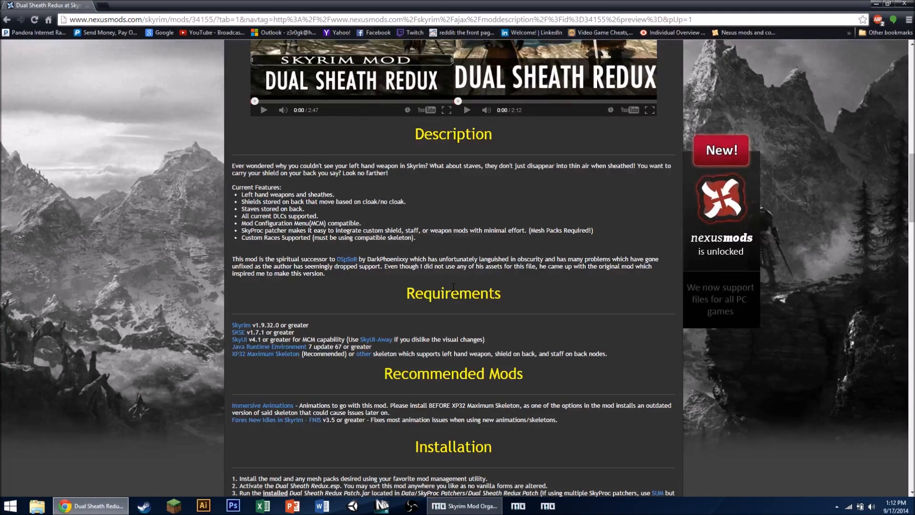
pyautogui.scroll(-6, 454, 286)
pyautogui.scroll(2, 267, 273)
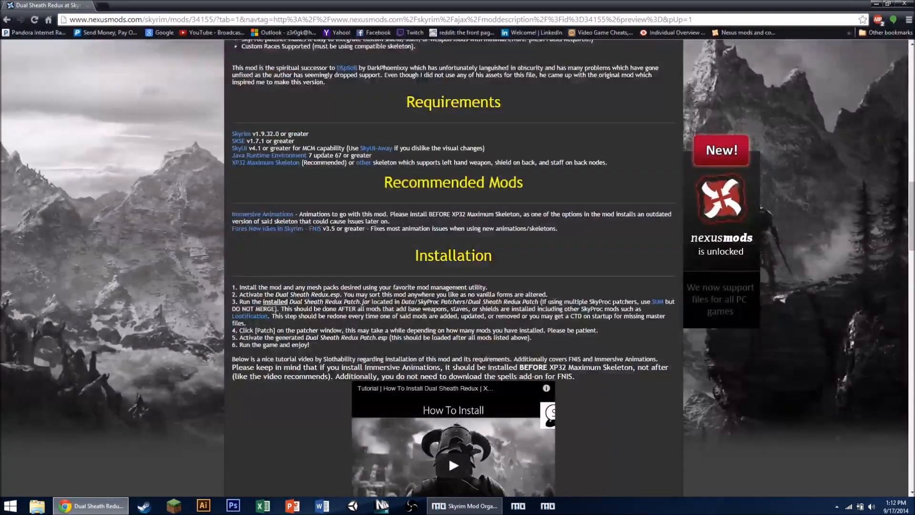
pyautogui.scroll(2, 282, 291)
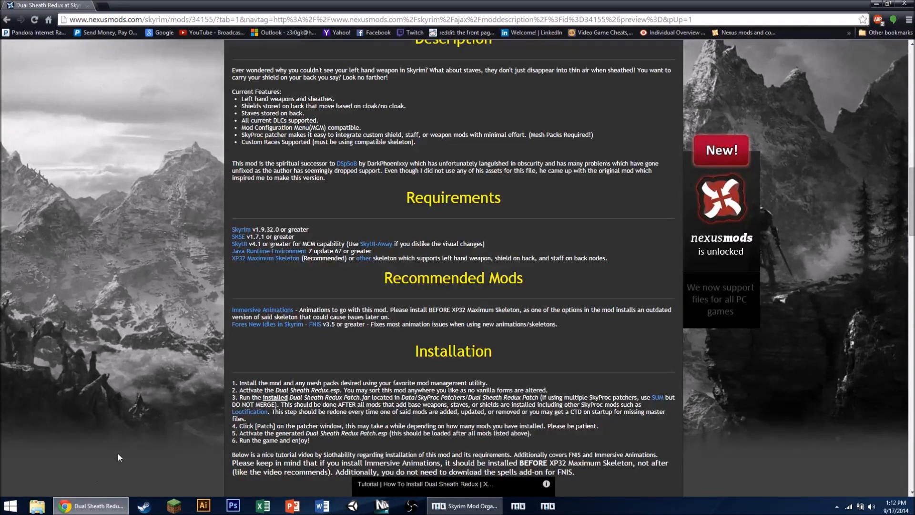
# Close the mod page, return to Mod Organizer and switch to the Tutorial profile
pyautogui.click(87, 6)
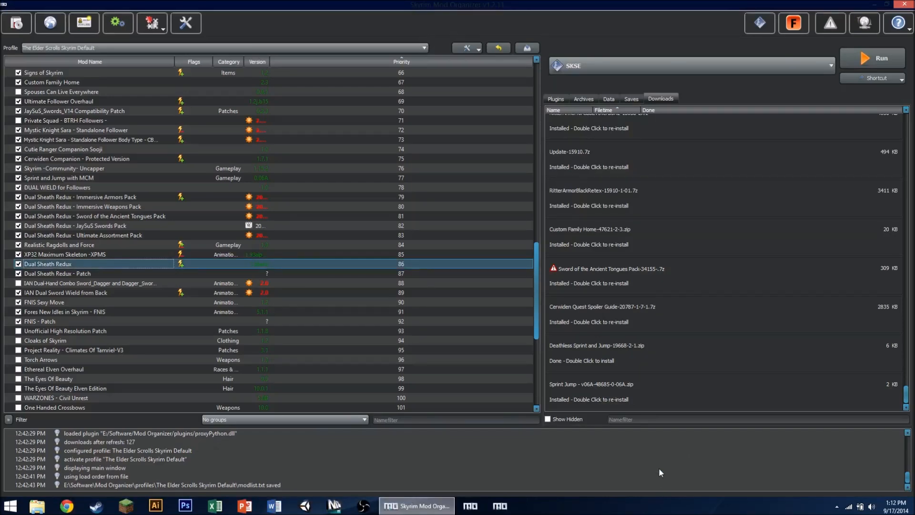
pyautogui.scroll(-4, 78, 295)
pyautogui.click(147, 48)
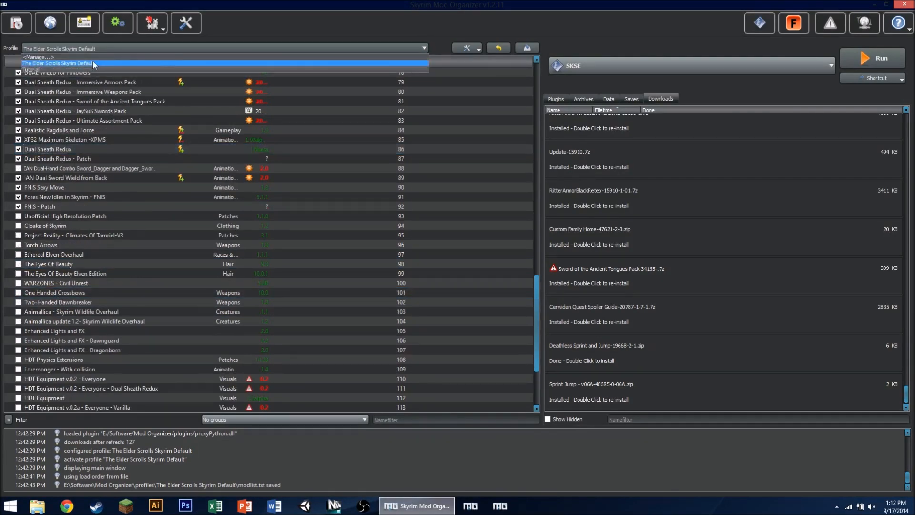
pyautogui.click(58, 69)
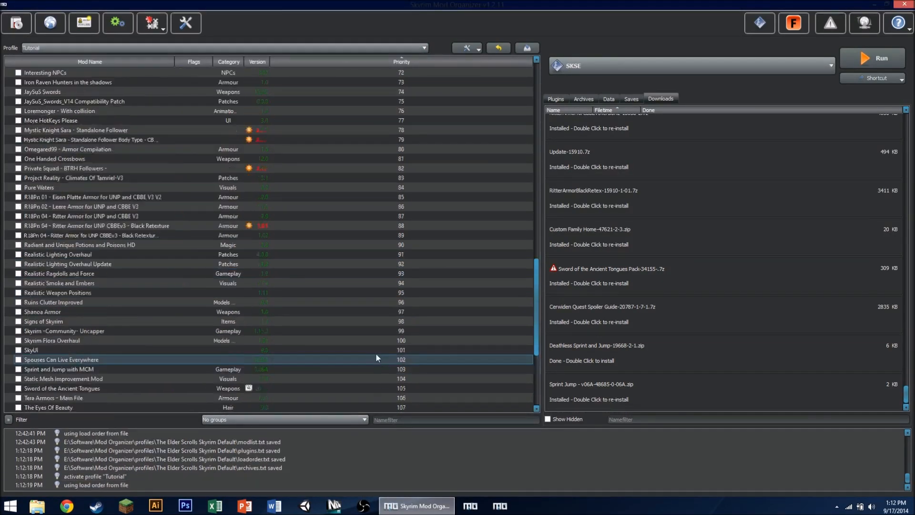
# Look through the Tutorial profile's mod list and display its plugins
pyautogui.scroll(9, 368, 336)
pyautogui.scroll(3, 143, 183)
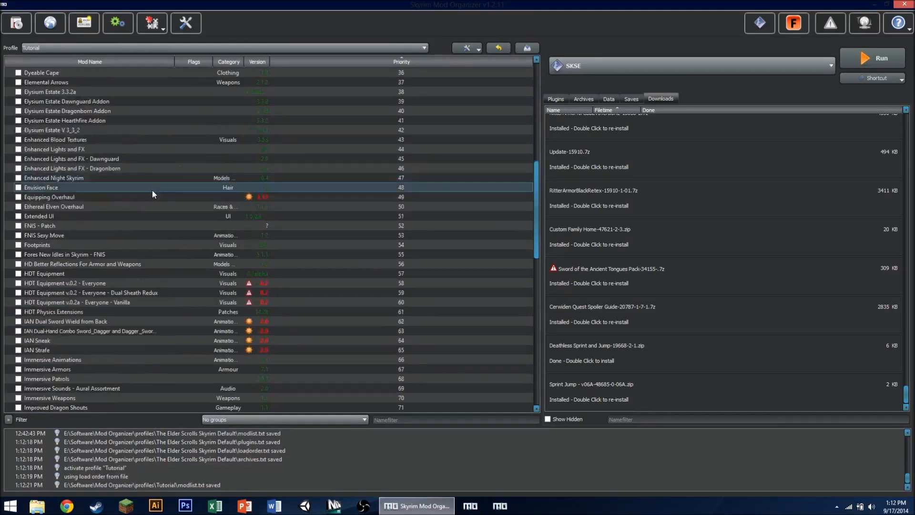
pyautogui.scroll(-10, 153, 194)
pyautogui.scroll(-8, 153, 190)
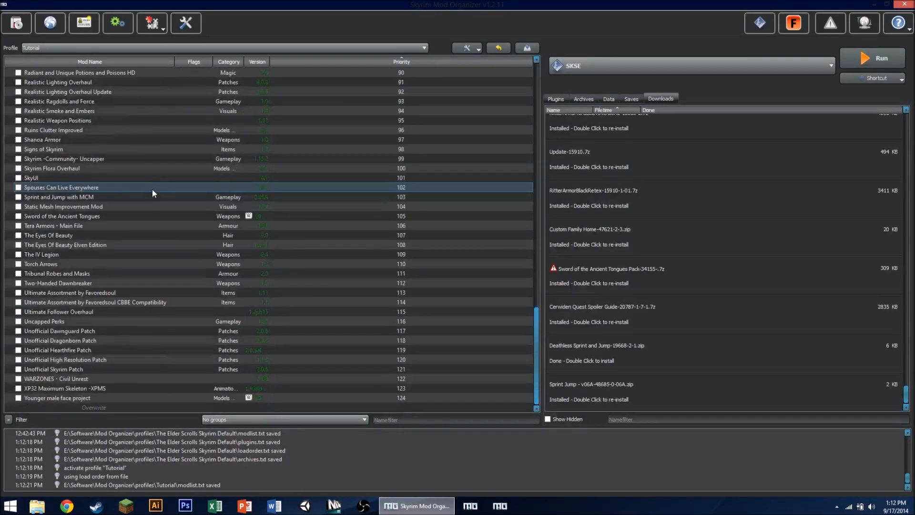
pyautogui.click(558, 98)
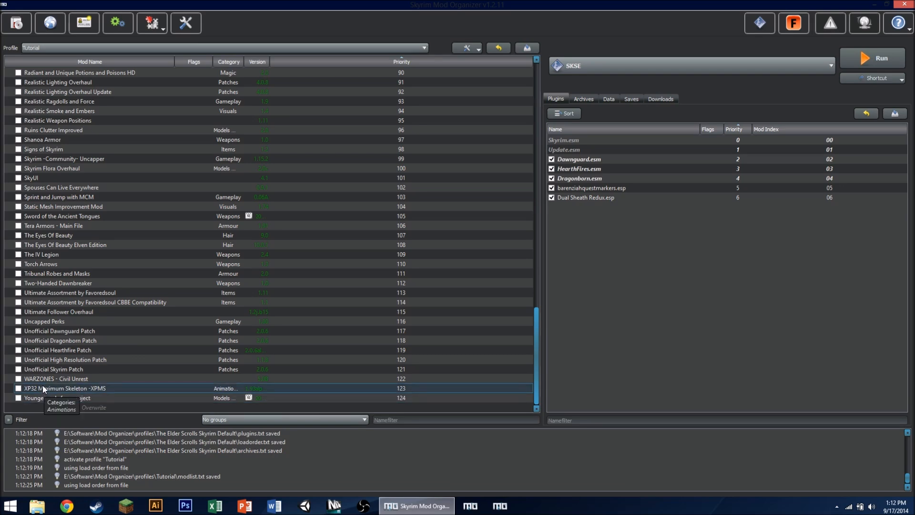
# Sort the mod list by mod name and locate the Dual Sheath Redux entries
pyautogui.scroll(20, 70, 301)
pyautogui.scroll(4, 64, 239)
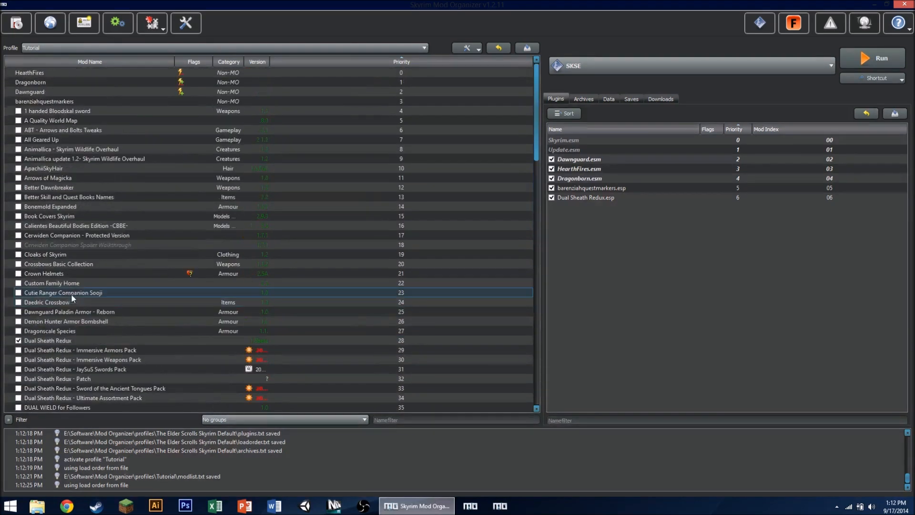
pyautogui.scroll(-4, 53, 241)
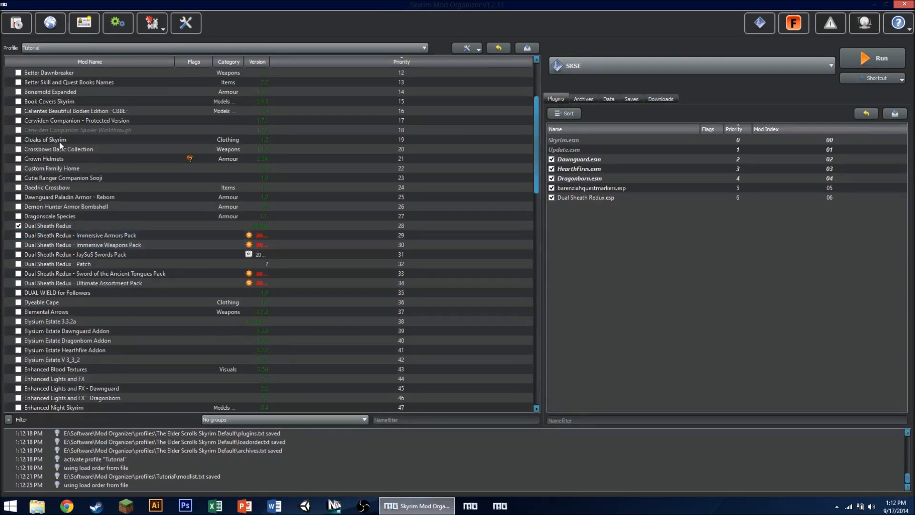
pyautogui.scroll(-8, 41, 285)
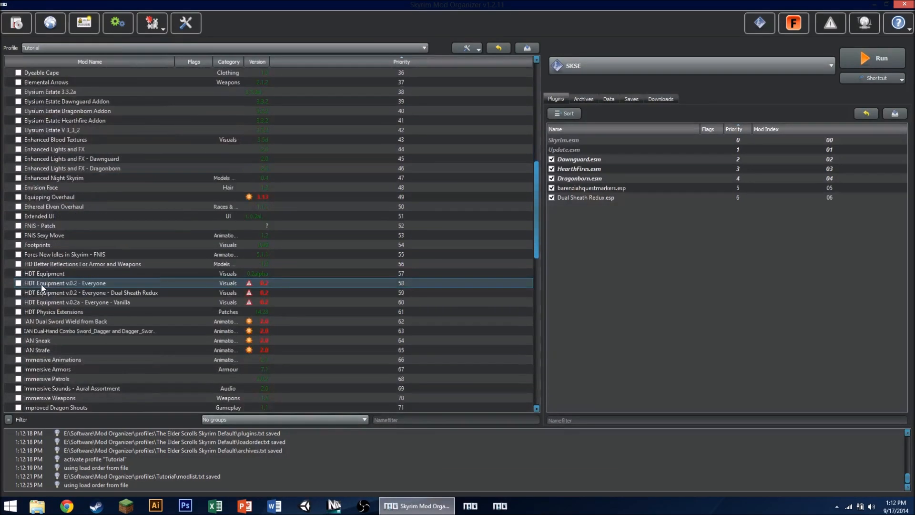
pyautogui.scroll(-3, 41, 284)
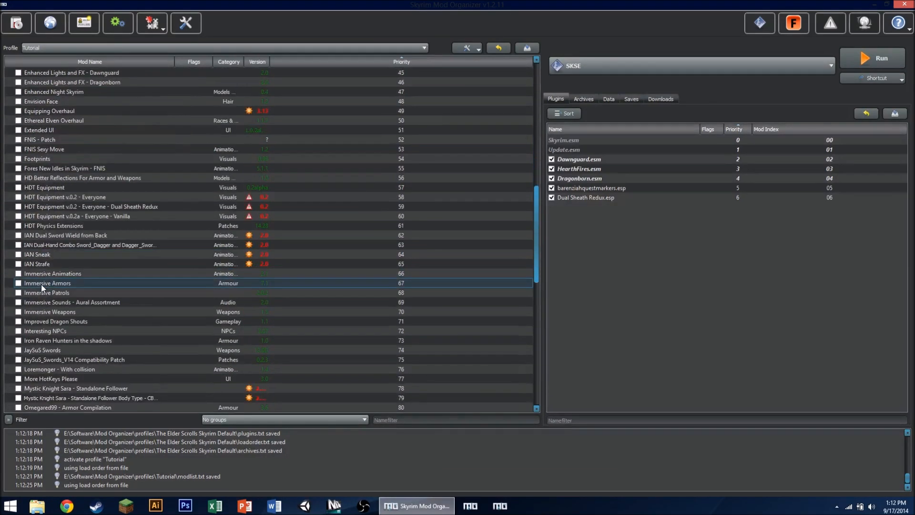
pyautogui.click(122, 62)
pyautogui.scroll(-8, 130, 238)
pyautogui.scroll(4, 107, 279)
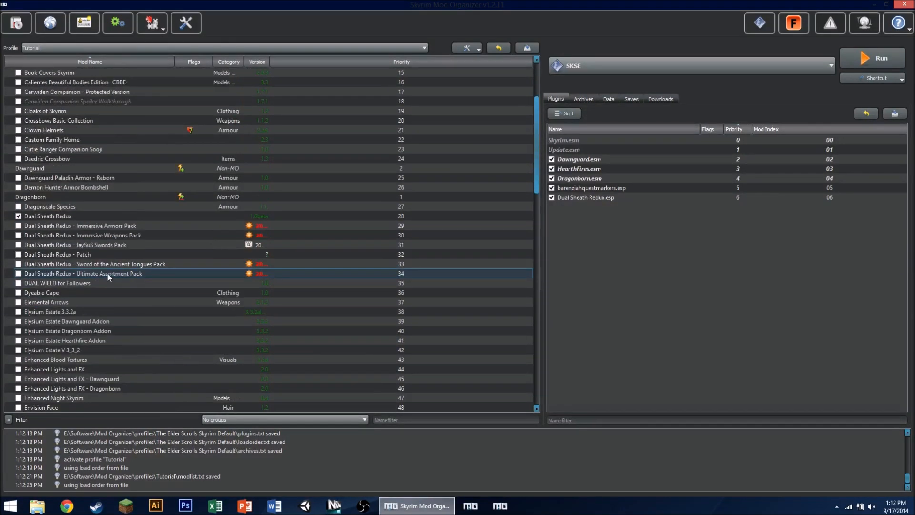
# Disable the main Dual Sheath Redux mod in the Tutorial profile
pyautogui.click(91, 216)
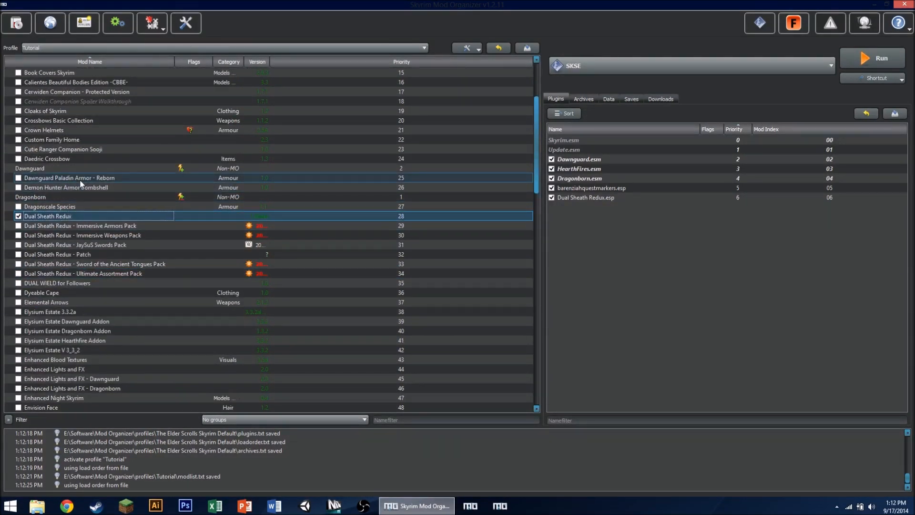
pyautogui.click(18, 216)
pyautogui.scroll(4, 97, 196)
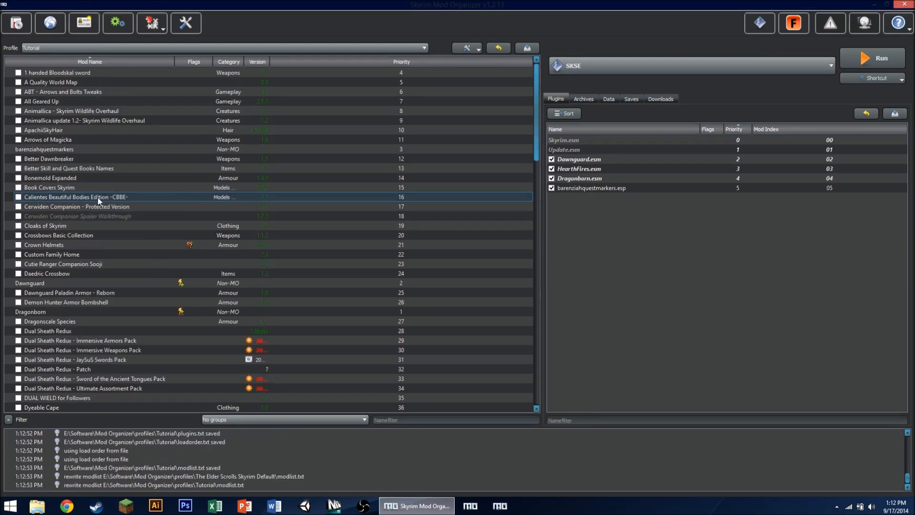
# Enable the SkyUI and XP32 Maximum Skeleton -XPMS mods in the Tutorial profile
pyautogui.scroll(-20, 99, 142)
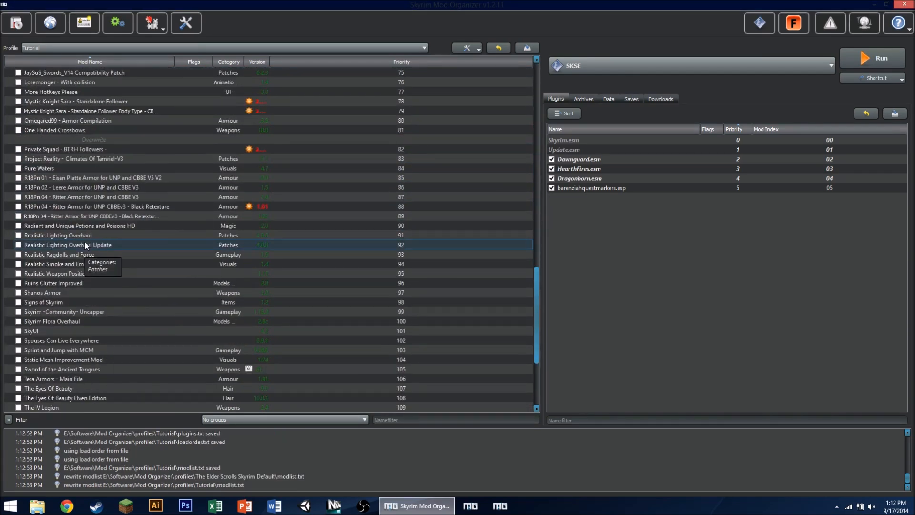
pyautogui.scroll(-3, 84, 250)
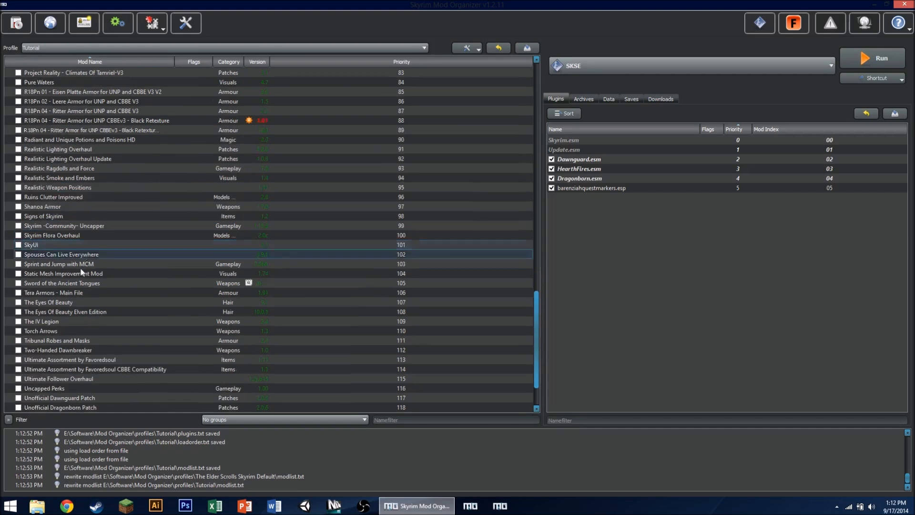
pyautogui.click(18, 245)
pyautogui.scroll(-2, 96, 272)
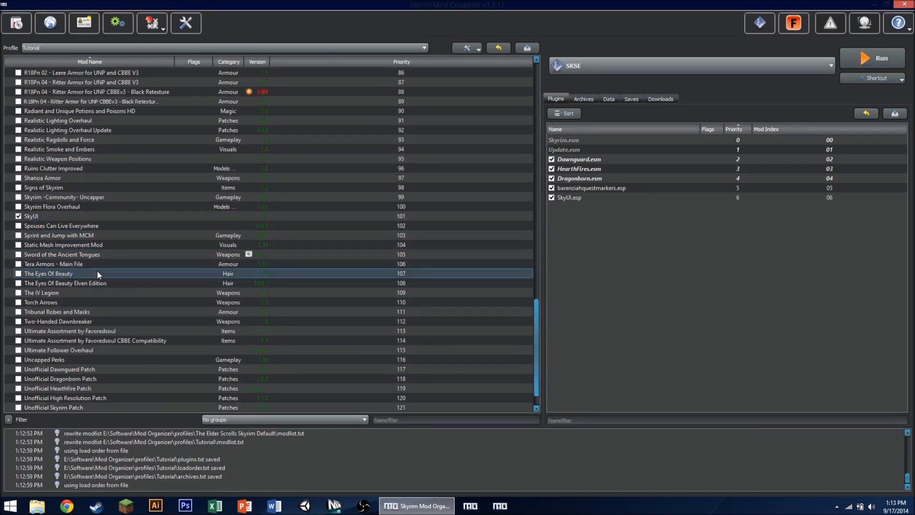
pyautogui.click(42, 399)
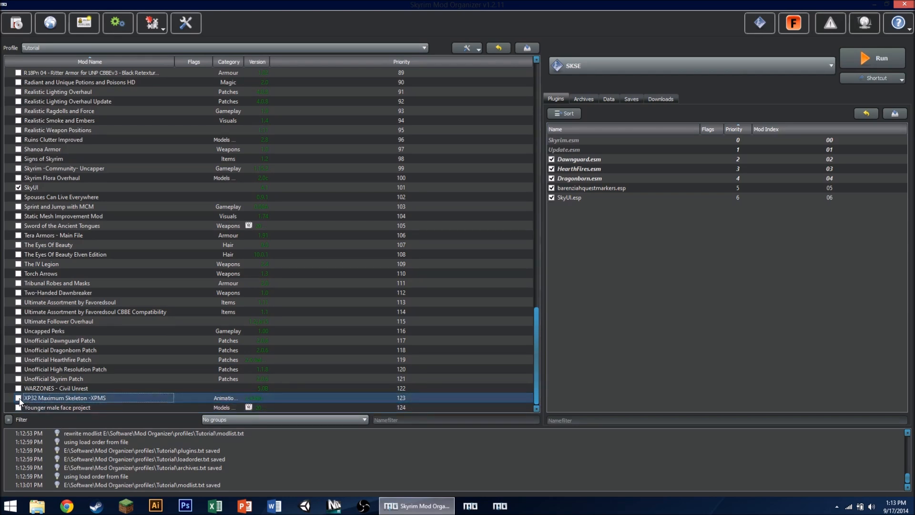
pyautogui.press('space')
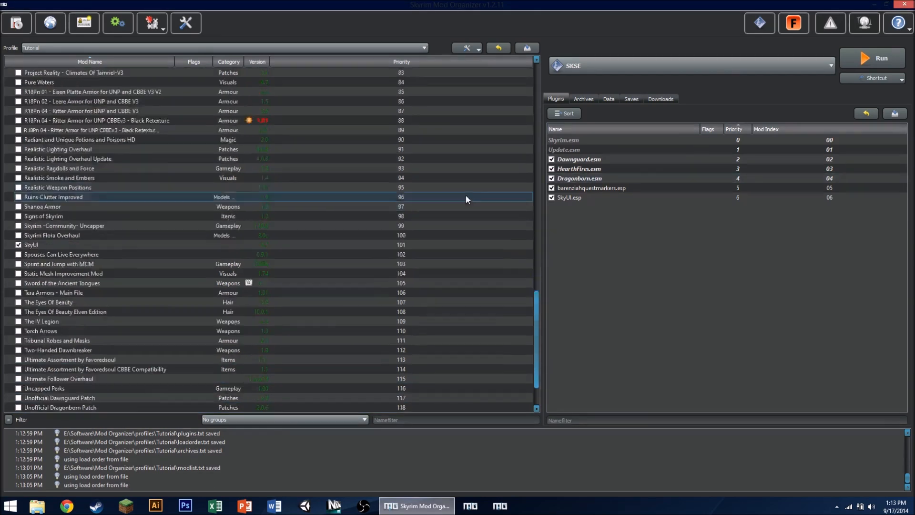
# Show the downloaded archives and filter them by "xp" to find the XPMS skeleton installer
pyautogui.click(660, 99)
pyautogui.scroll(-5, 699, 305)
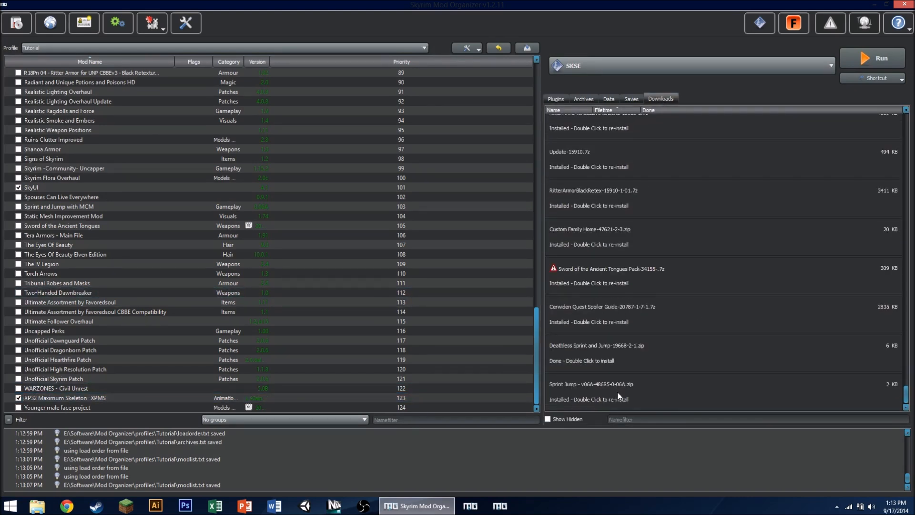
pyautogui.scroll(5, 651, 268)
pyautogui.scroll(-5, 651, 268)
pyautogui.click(644, 419)
pyautogui.write('xp')
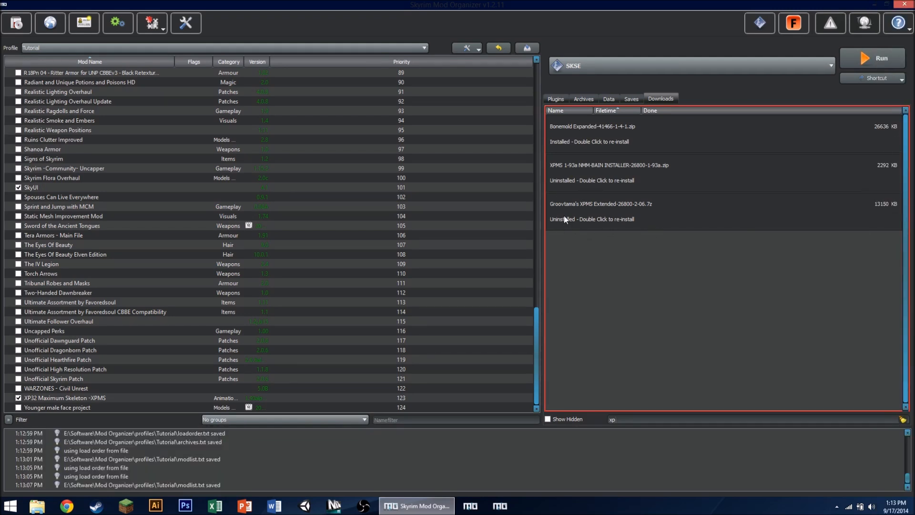
# Start reinstalling XPMS 1-93a with XPMS Default bow and quiver, NO for Joy of Perspective, and the experimental left-hip bolt quiver off
pyautogui.moveTo(561, 207)
pyautogui.doubleClick(618, 167)
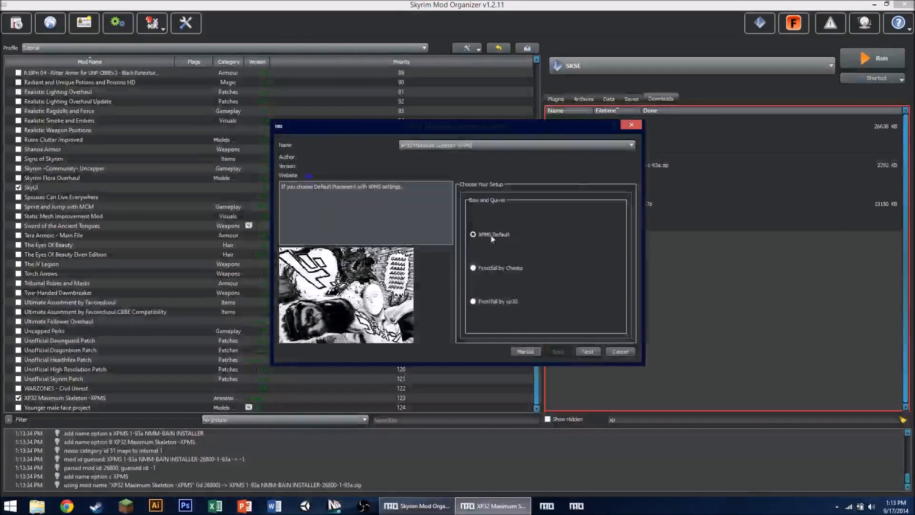
pyautogui.moveTo(464, 274)
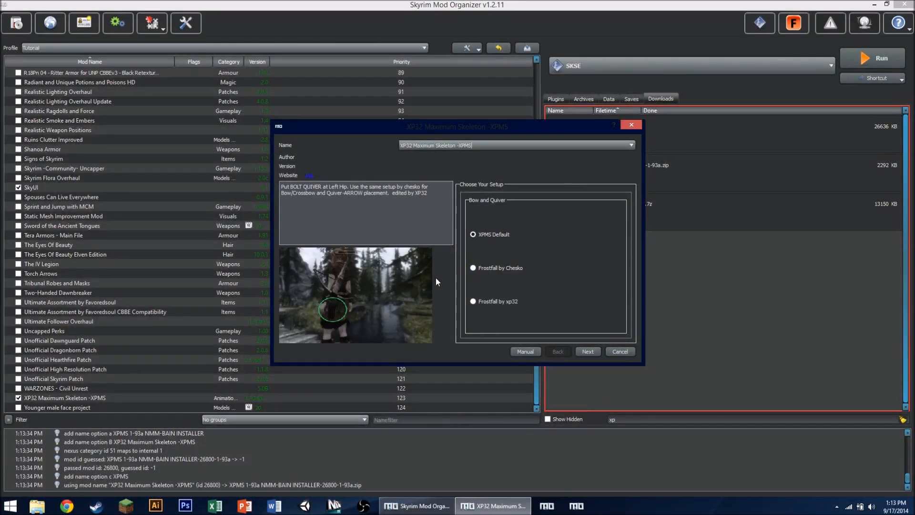
pyautogui.click(598, 351)
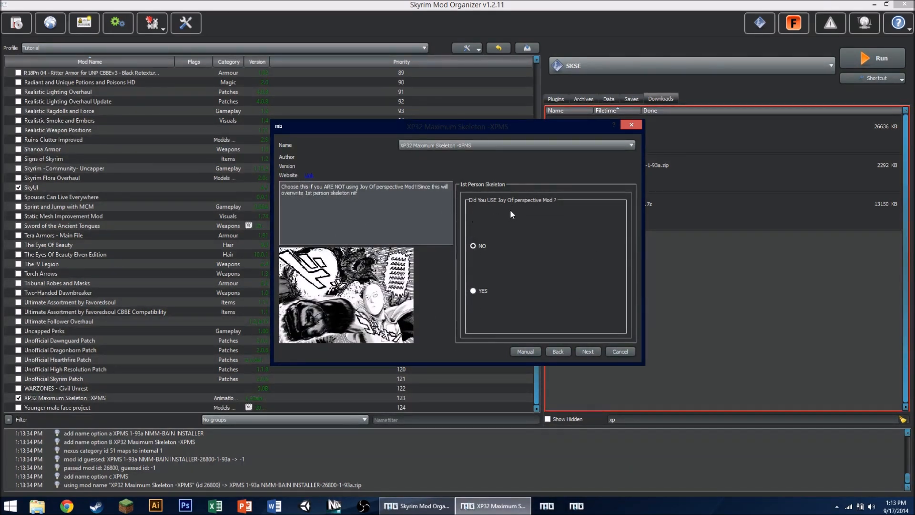
pyautogui.click(587, 352)
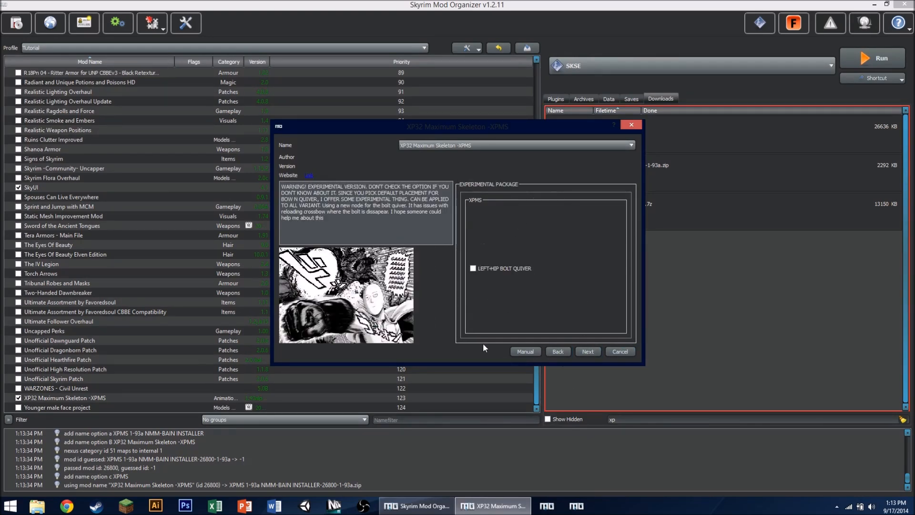
pyautogui.click(593, 351)
# Choose Back 1 Handed Sword placement in the XPMS installer and include the 1H equip animation
pyautogui.click(473, 291)
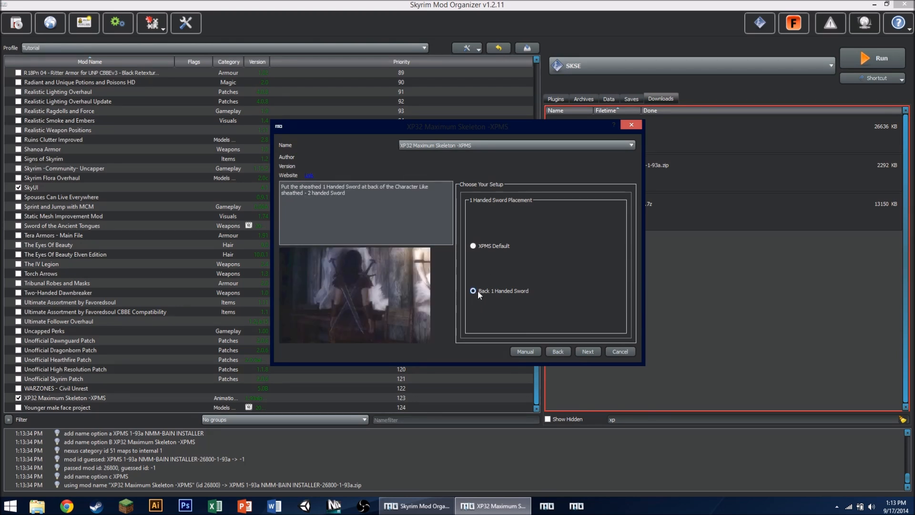
pyautogui.click(590, 353)
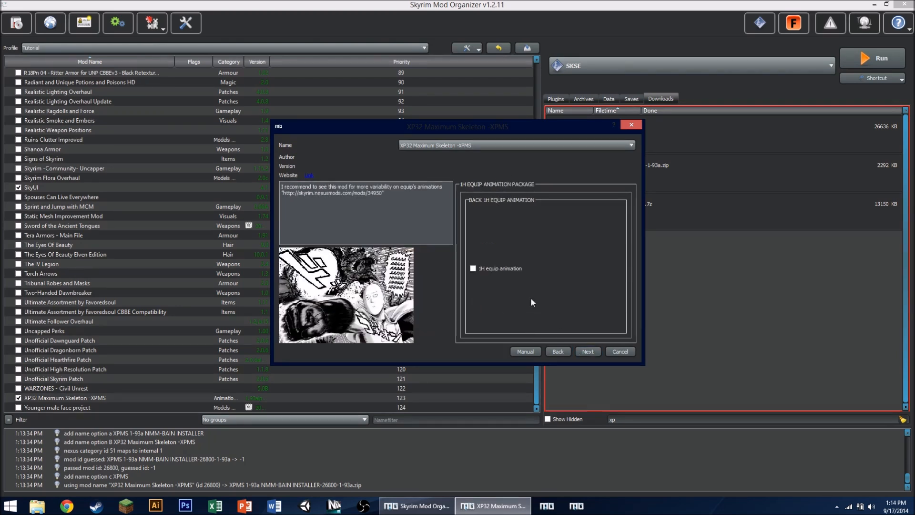
pyautogui.click(473, 268)
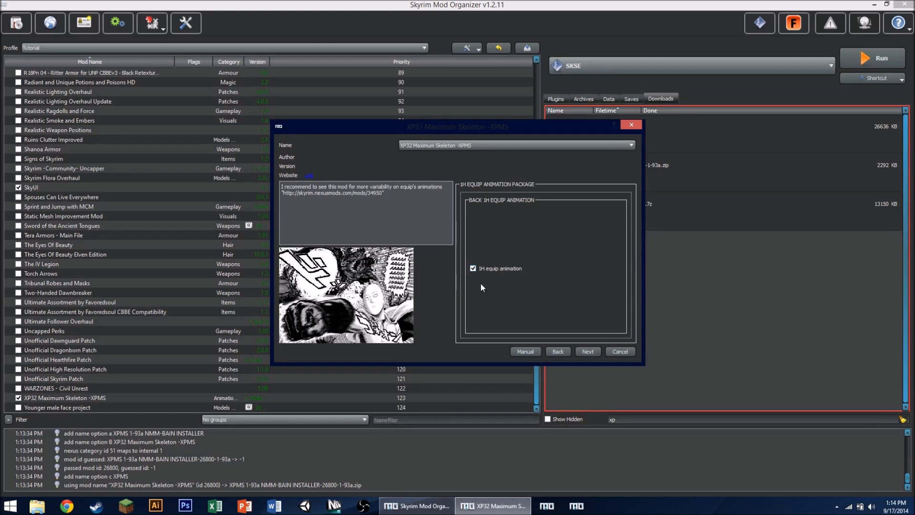
pyautogui.click(586, 354)
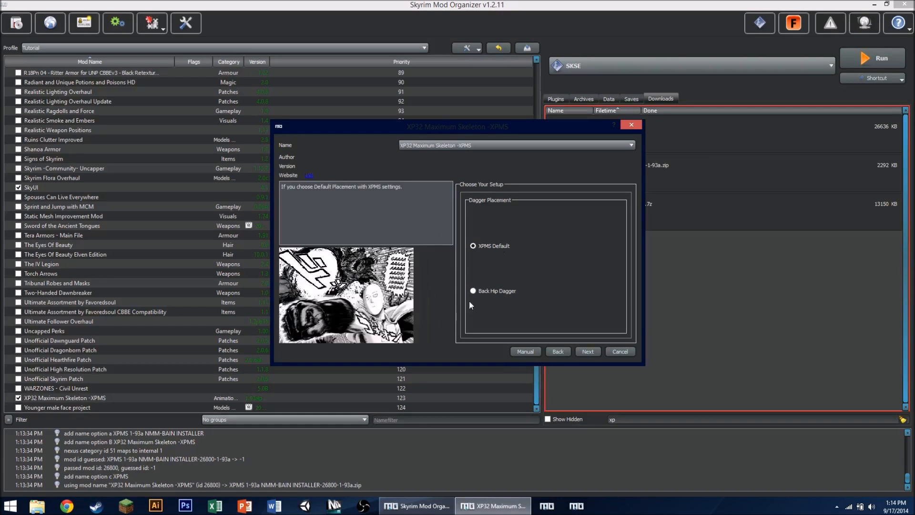
# Keep XPMS Default dagger placement, skip both optional patches, finish the XPMS setup and cancel overwriting the existing mod
pyautogui.click(587, 352)
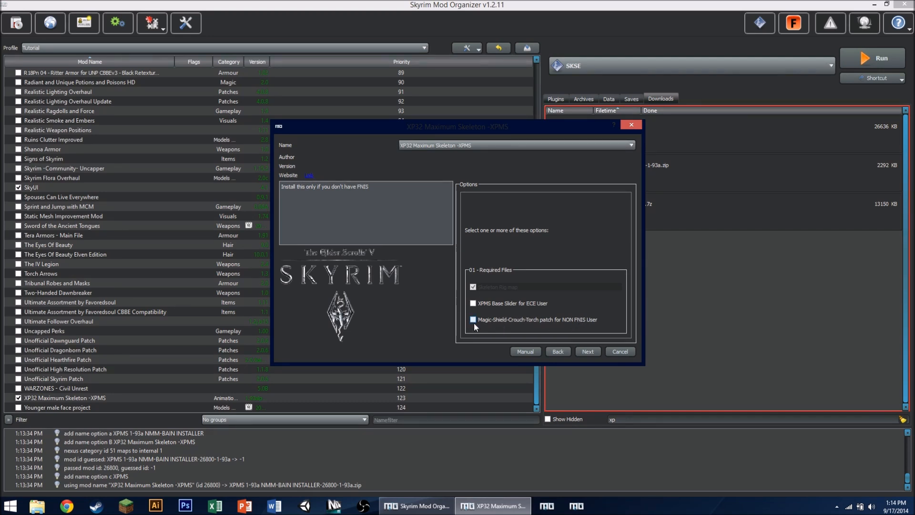
pyautogui.click(586, 353)
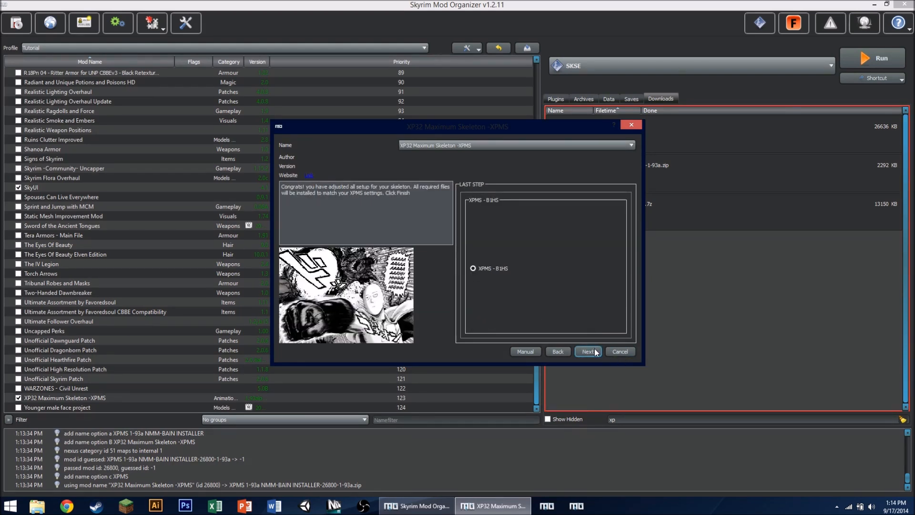
pyautogui.click(588, 352)
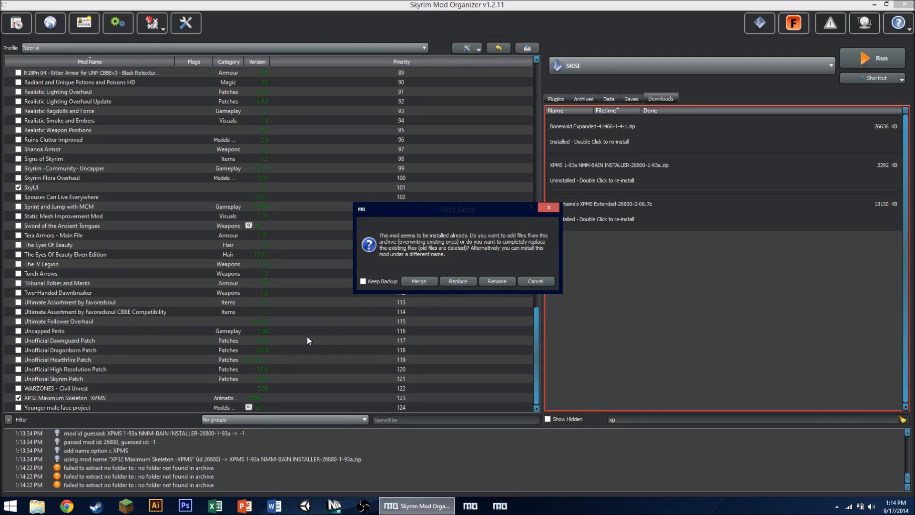
pyautogui.click(541, 281)
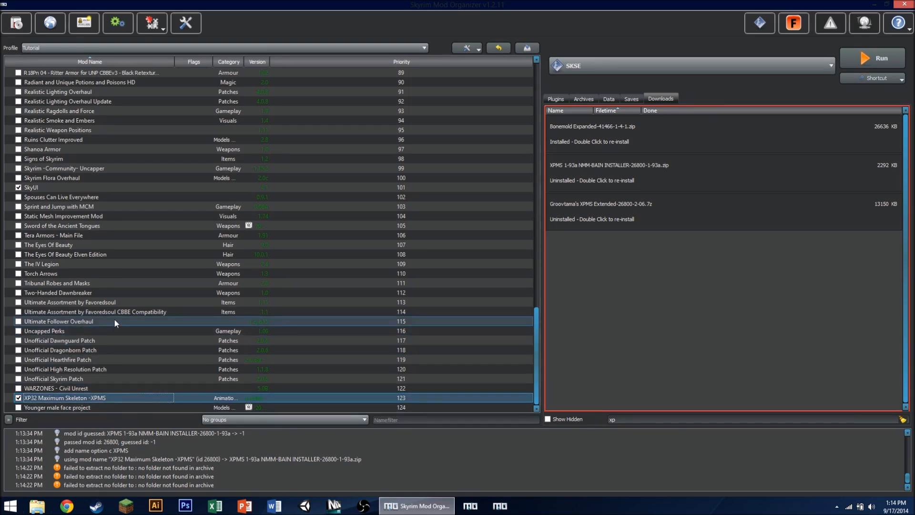
# Find the Immersive Animations mod in the mod list and enable it
pyautogui.scroll(7, 145, 342)
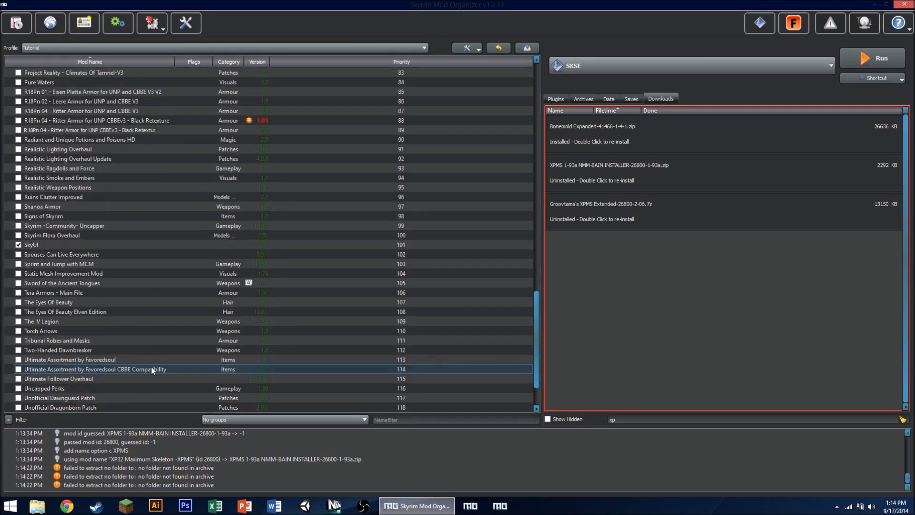
pyautogui.scroll(4, 151, 370)
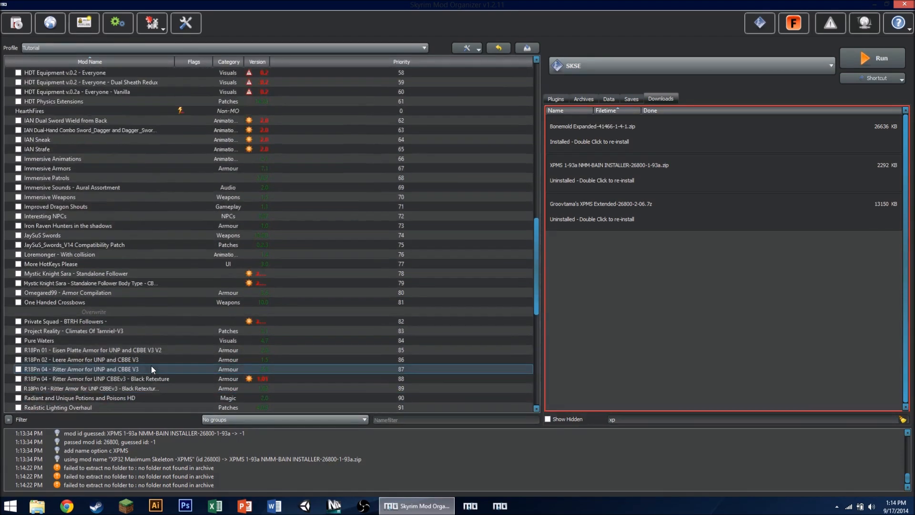
pyautogui.scroll(4, 152, 369)
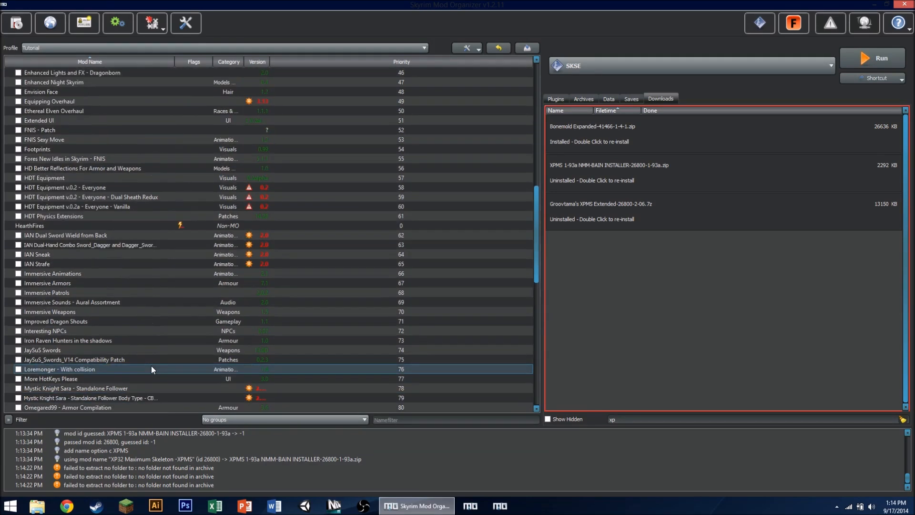
pyautogui.scroll(-2, 150, 365)
pyautogui.click(71, 217)
pyautogui.scroll(15, 48, 216)
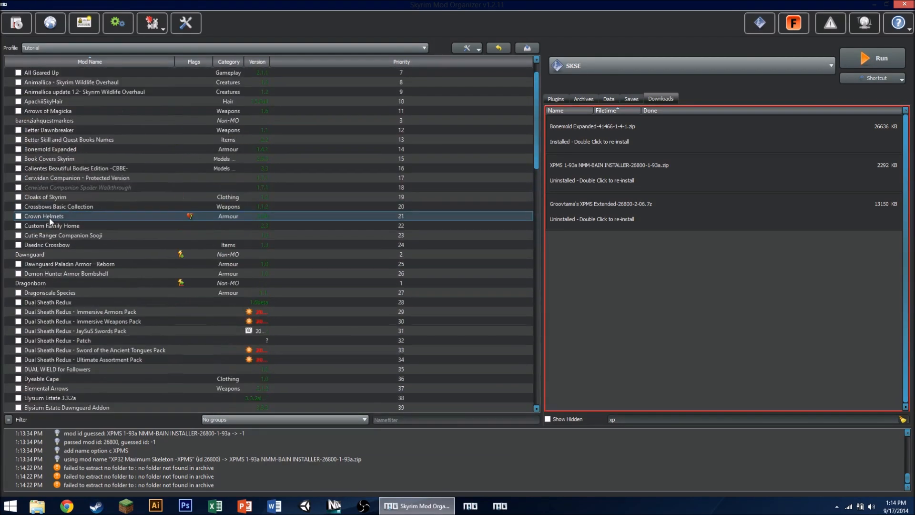
pyautogui.scroll(-13, 50, 217)
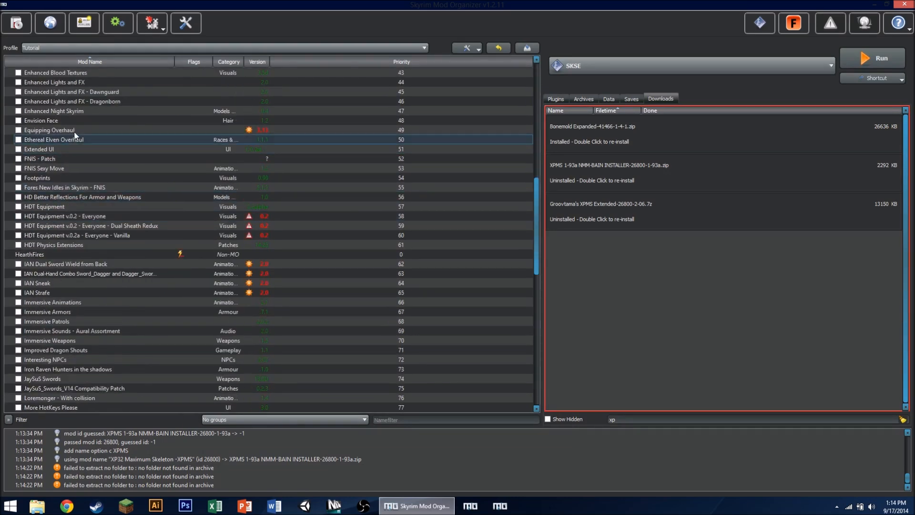
pyautogui.scroll(6, 107, 353)
pyautogui.scroll(-11, 106, 350)
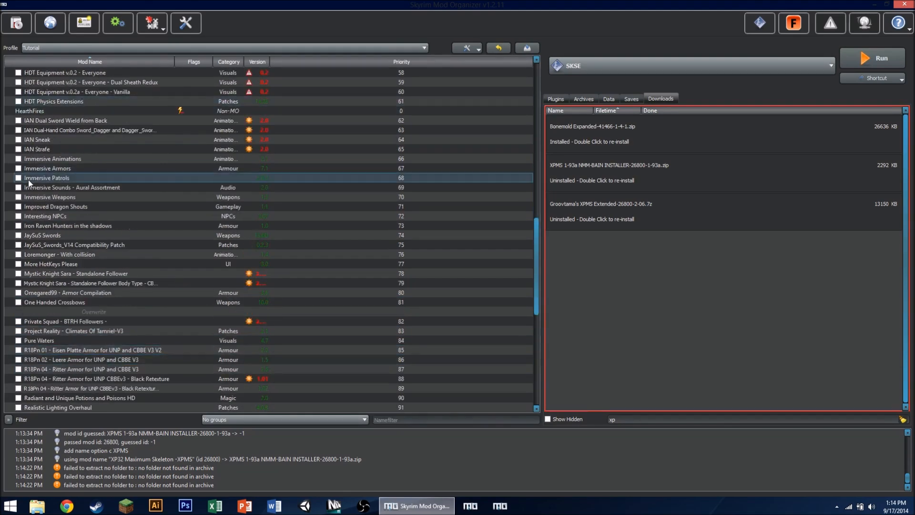
pyautogui.scroll(2, 71, 223)
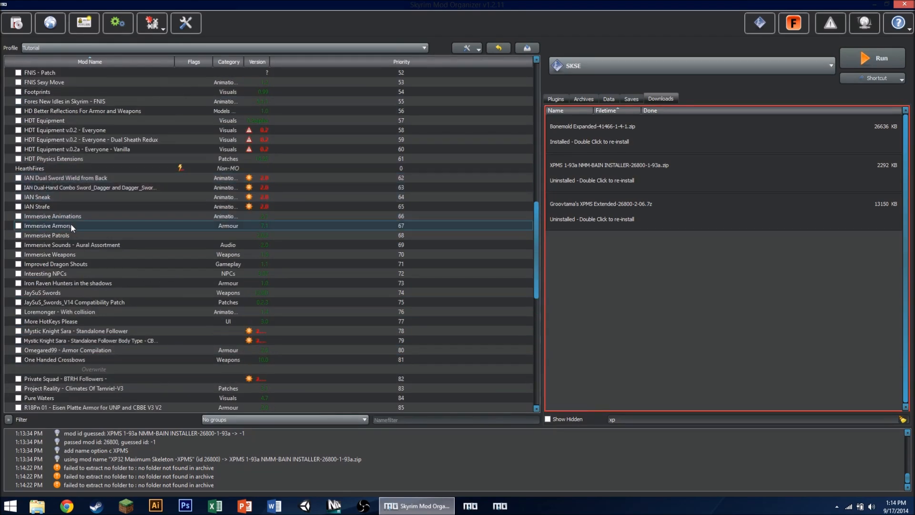
pyautogui.click(19, 215)
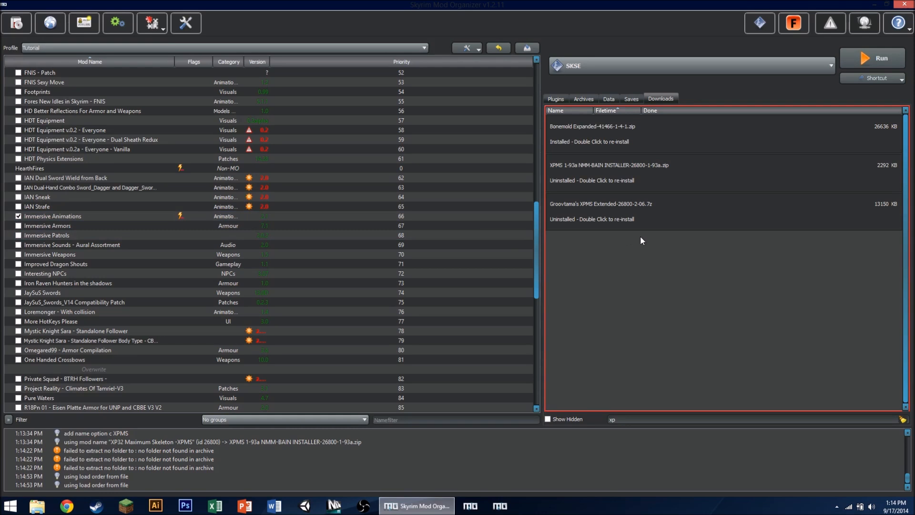
# Filter the downloads by "immers" and start reinstalling the Immersive Animations NMM Installer complete pack
pyautogui.write('immerse')
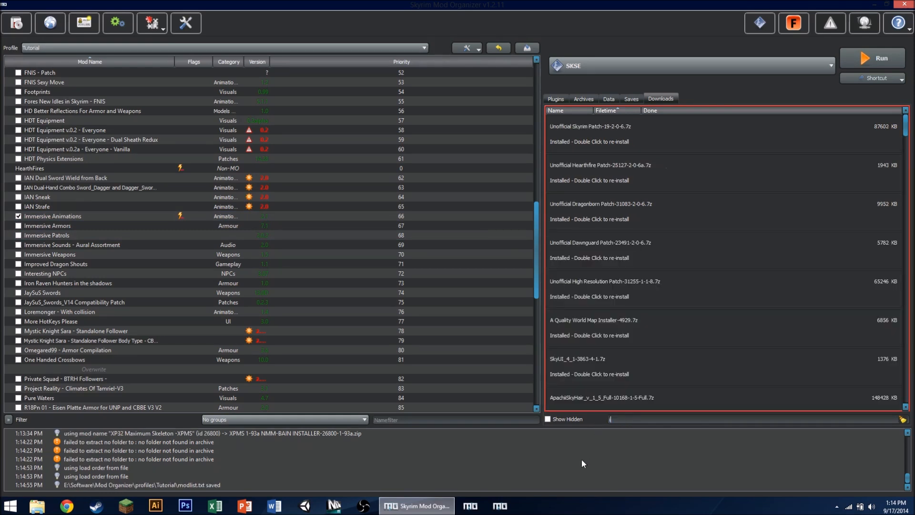
pyautogui.press('BackSpace')
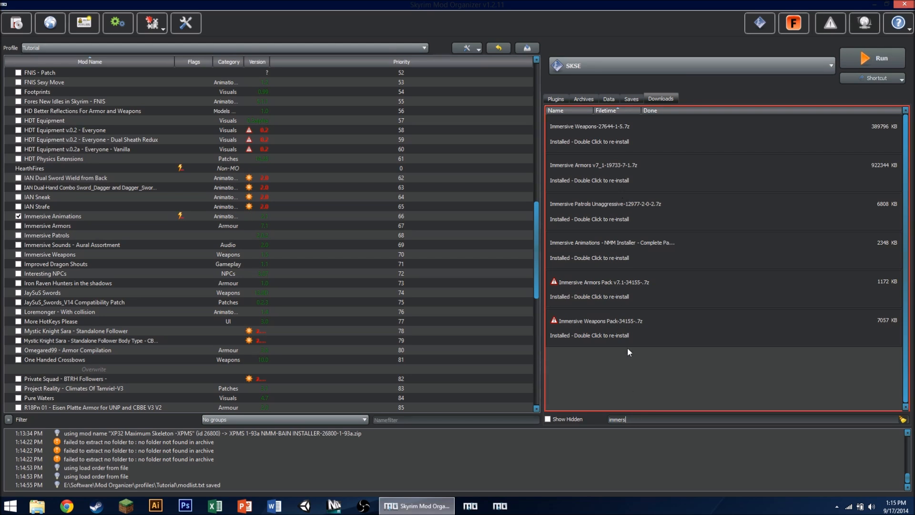
pyautogui.doubleClick(597, 250)
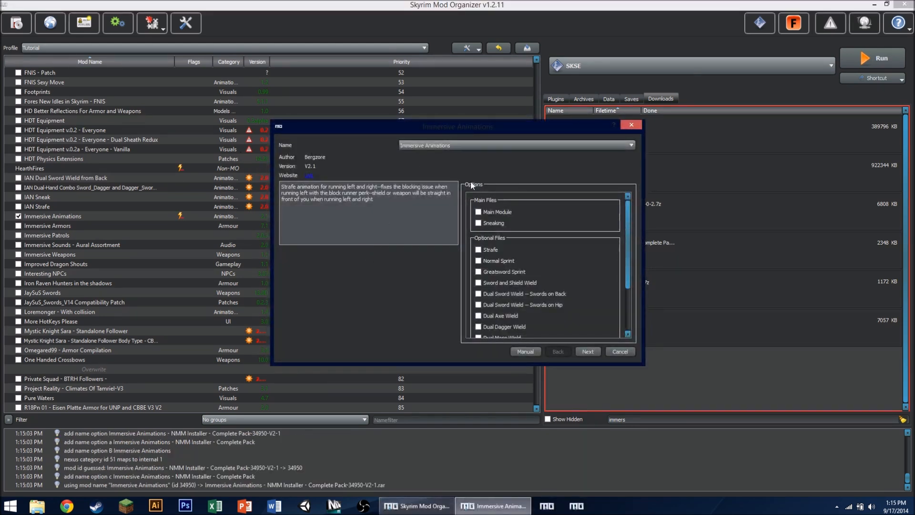
# Include the Main Module and Sneaking main files in the Immersive Animations installer
pyautogui.click(478, 212)
pyautogui.click(479, 223)
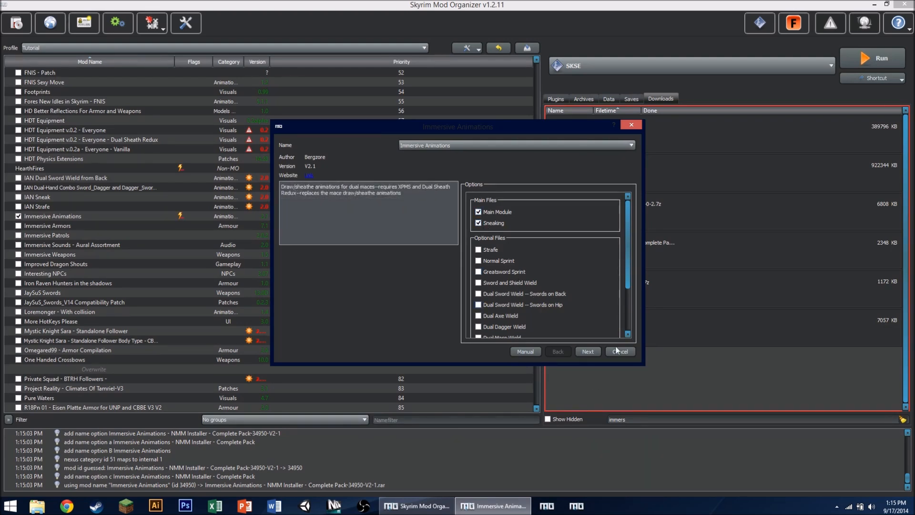
# Review the descriptions of the optional Immersive Animations files, from Strafe through Leaping Cross Slash
pyautogui.scroll(-3, 487, 267)
pyautogui.scroll(3, 485, 281)
pyautogui.scroll(-2, 486, 265)
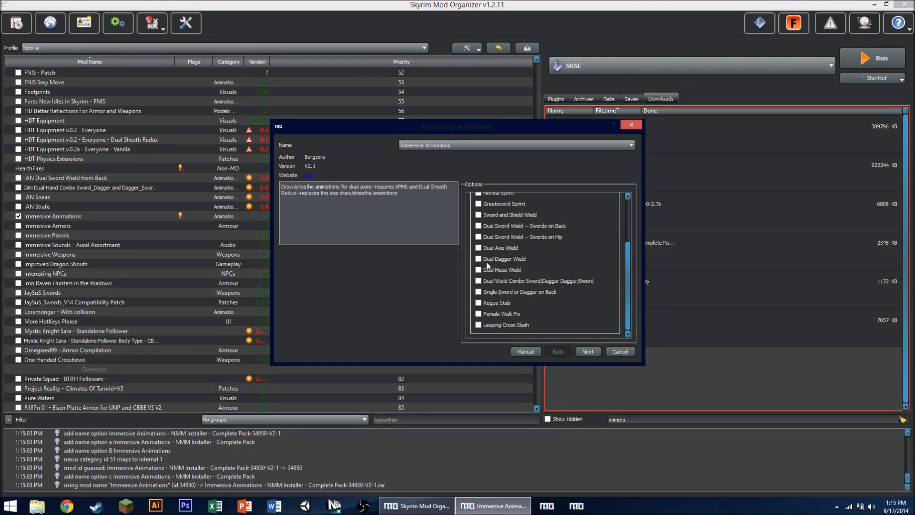
pyautogui.scroll(3, 482, 295)
pyautogui.scroll(-3, 485, 279)
pyautogui.click(478, 325)
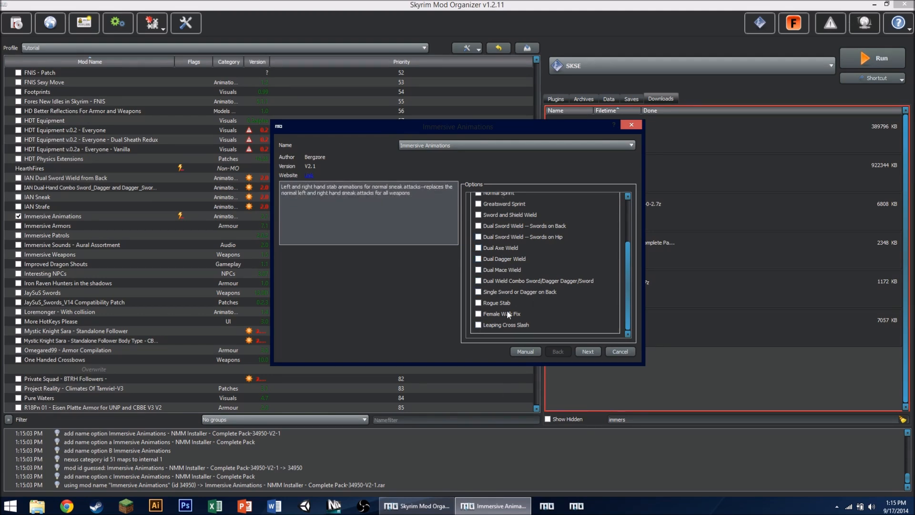
pyautogui.scroll(5, 507, 310)
pyautogui.scroll(-3, 507, 312)
pyautogui.scroll(-3, 506, 326)
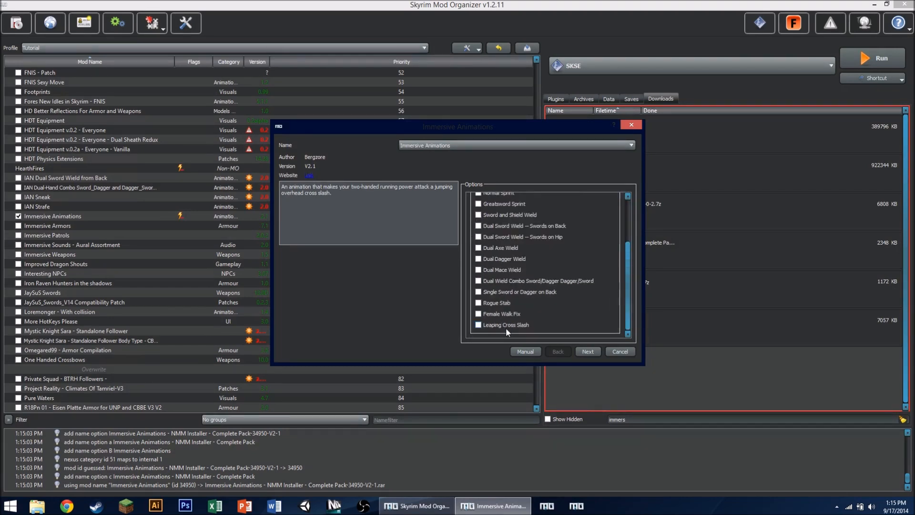
pyautogui.scroll(5, 505, 327)
pyautogui.scroll(-5, 503, 312)
pyautogui.scroll(3, 501, 313)
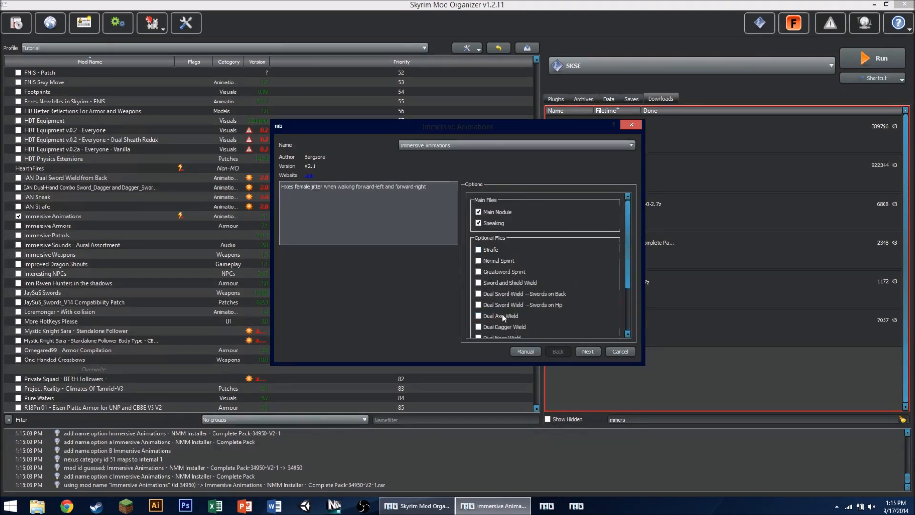
pyautogui.scroll(-3, 502, 313)
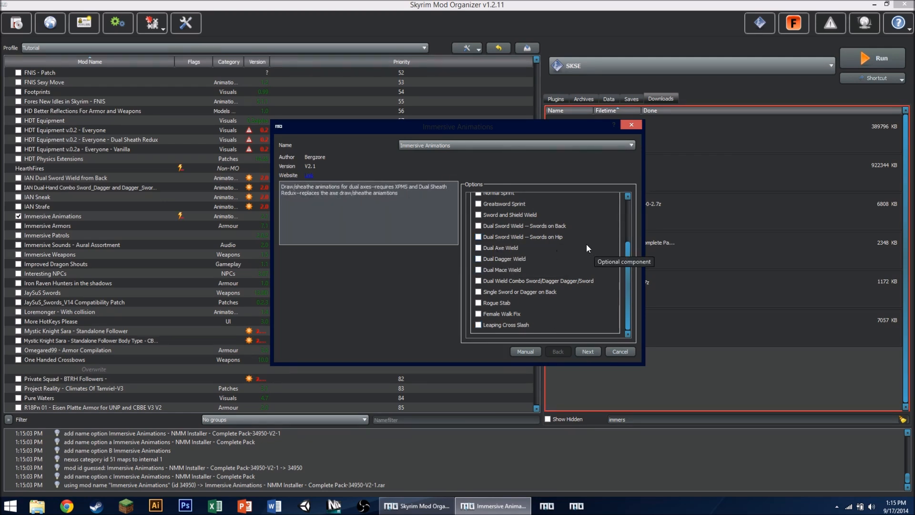
# Include the "Dual Sword Wield -- Swords on Back" option, finish the Immersive Animations setup and cancel overwriting the existing mod
pyautogui.click(478, 226)
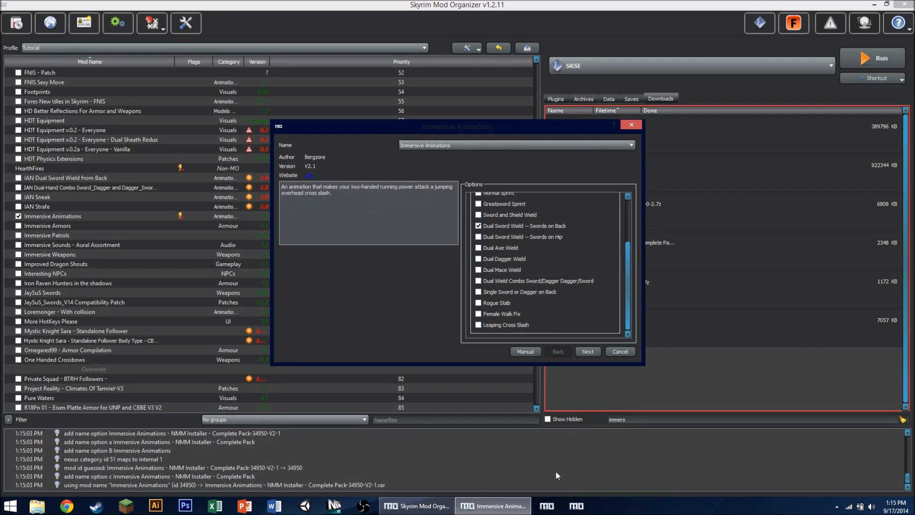
pyautogui.scroll(3, 487, 279)
pyautogui.scroll(-3, 487, 278)
pyautogui.click(591, 352)
pyautogui.click(534, 280)
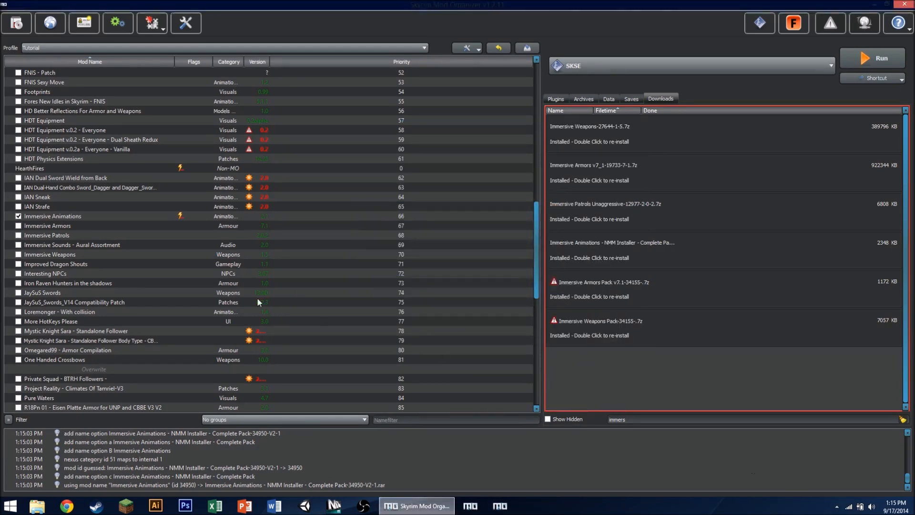
# Find the main Dual Sheath Redux mod in the mod list and enable it
pyautogui.scroll(6, 55, 213)
pyautogui.scroll(11, 56, 213)
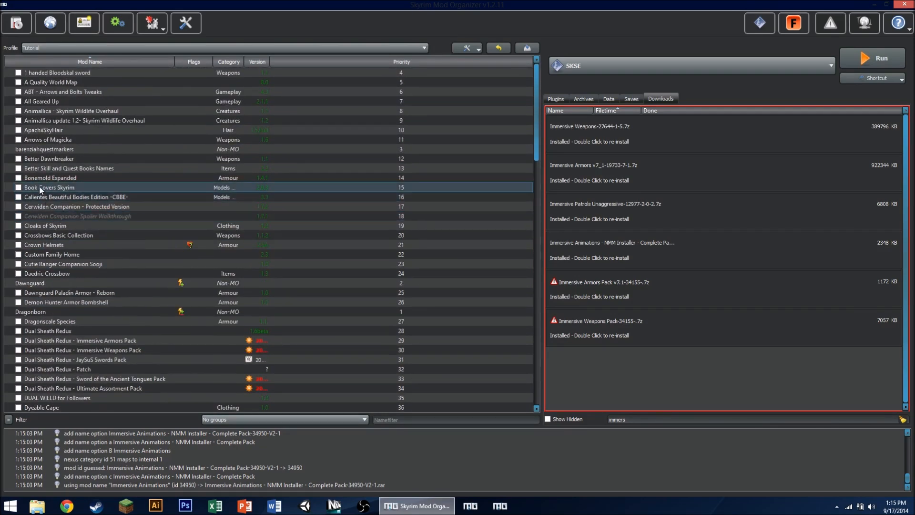
pyautogui.scroll(-3, 41, 238)
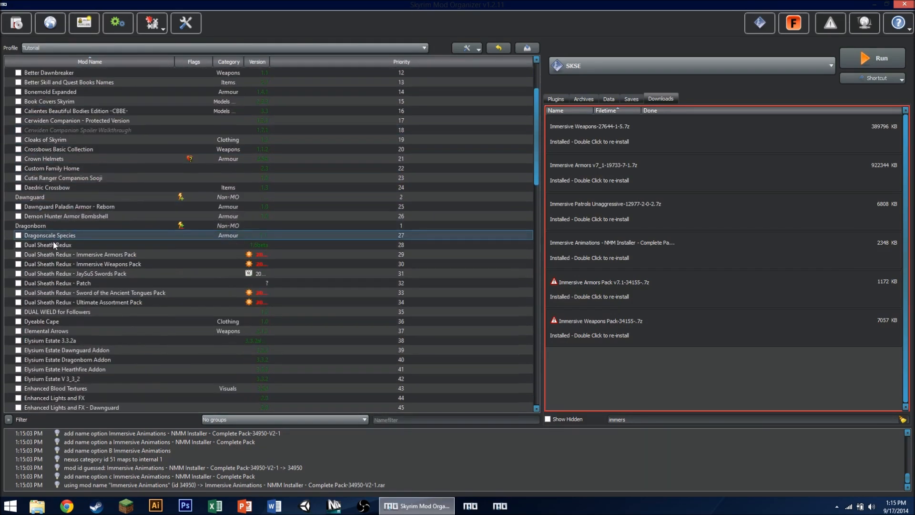
pyautogui.click(18, 245)
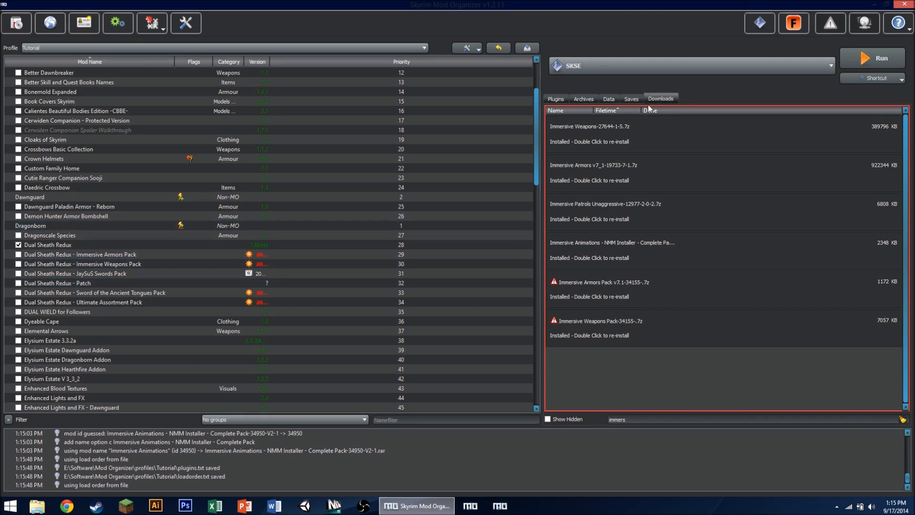
# Filter the downloads by "Dual", start reinstalling Dual Sheath Redux-34155-1-6b.7z and cancel the quick install
pyautogui.moveTo(645, 420); pyautogui.dragTo(567, 422)
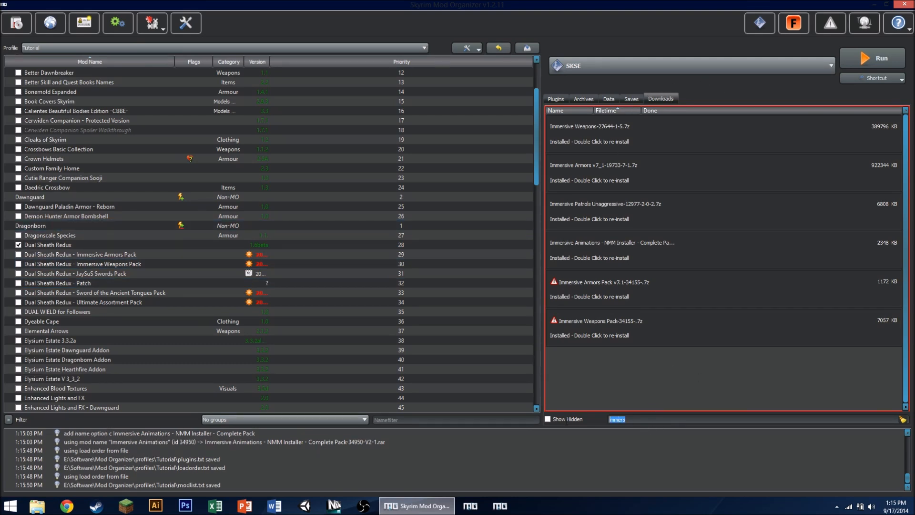
pyautogui.write('Dual')
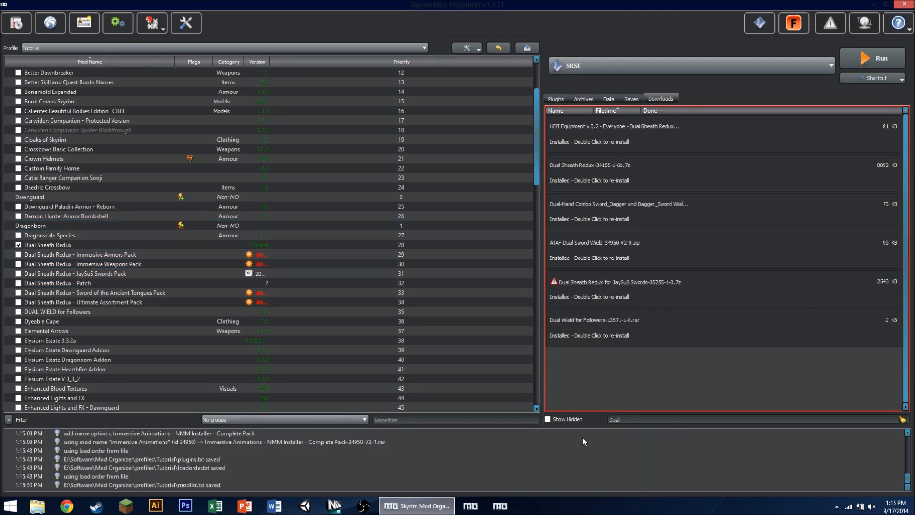
pyautogui.doubleClick(607, 169)
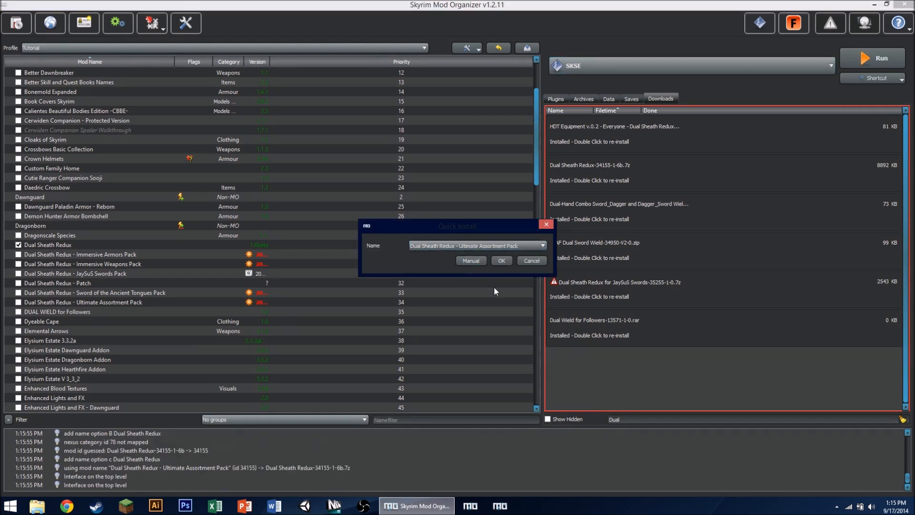
pyautogui.click(531, 260)
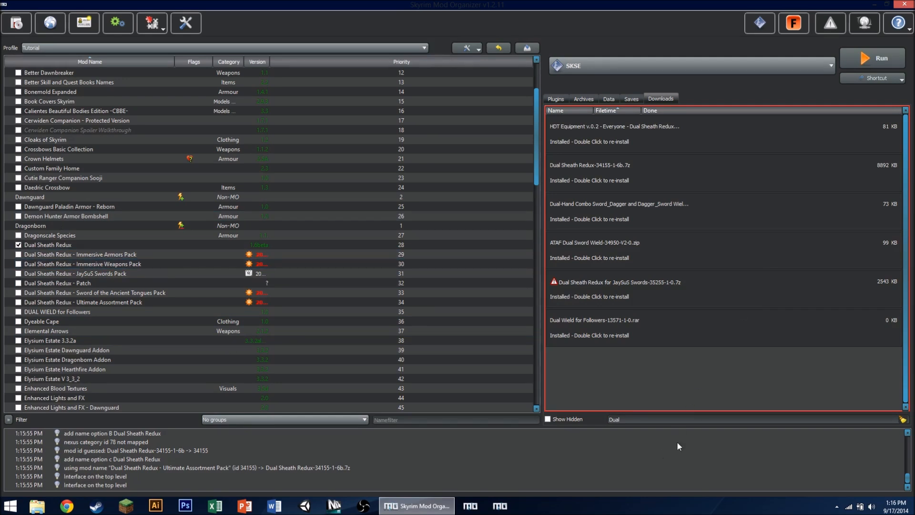
# Check the plugin list for Dual Sheath Redux.esp and look over the Dual Sheath Redux entries in the mod list
pyautogui.click(68, 247)
pyautogui.click(556, 99)
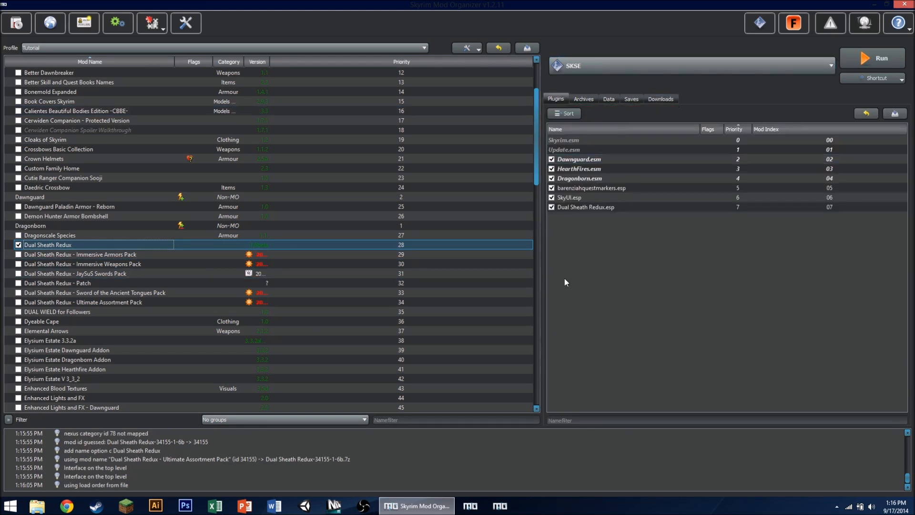
pyautogui.click(87, 256)
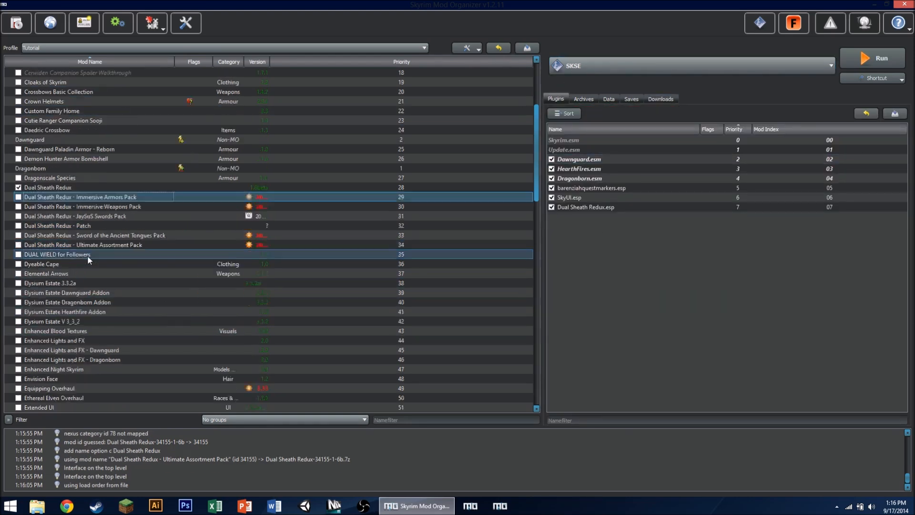
pyautogui.scroll(-1, 87, 255)
pyautogui.click(59, 217)
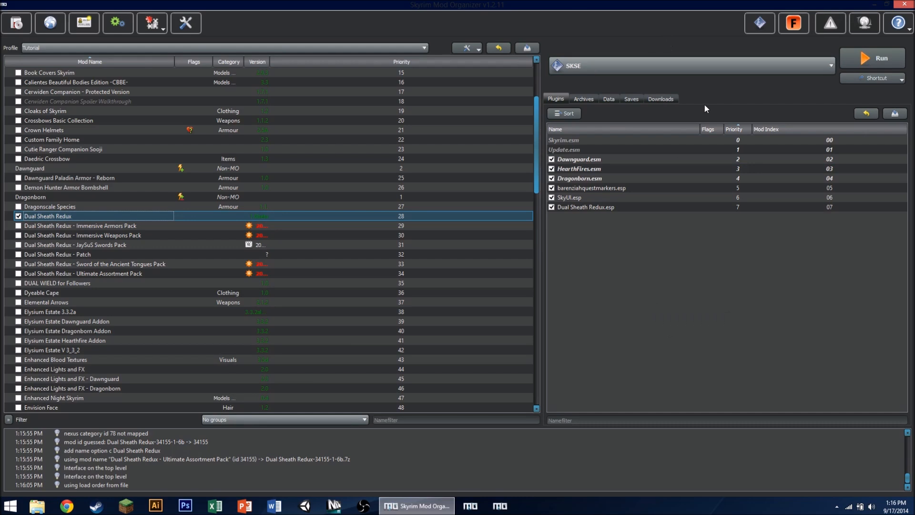
# In the virtual data tree, expand SkyProc Patchers and its Dual Sheath Redux Patch folder, and select the patcher file inside
pyautogui.click(610, 100)
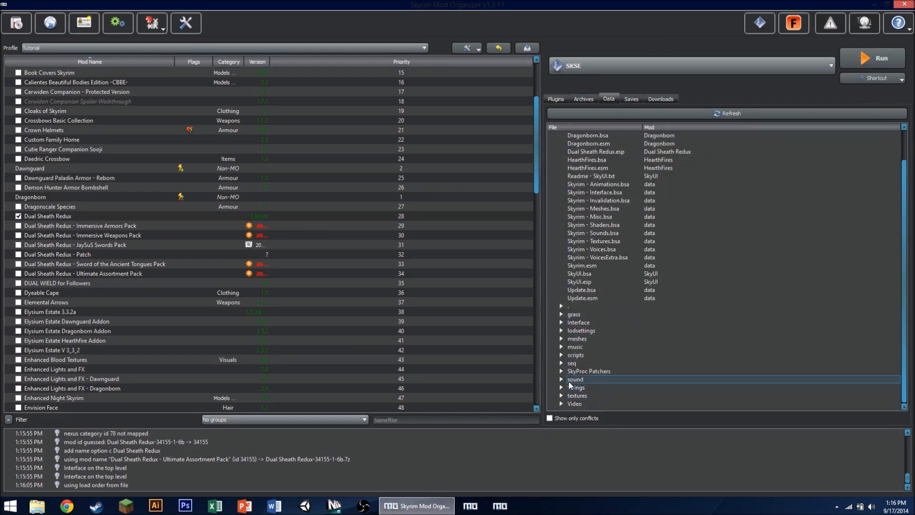
pyautogui.click(561, 370)
pyautogui.scroll(2, 601, 265)
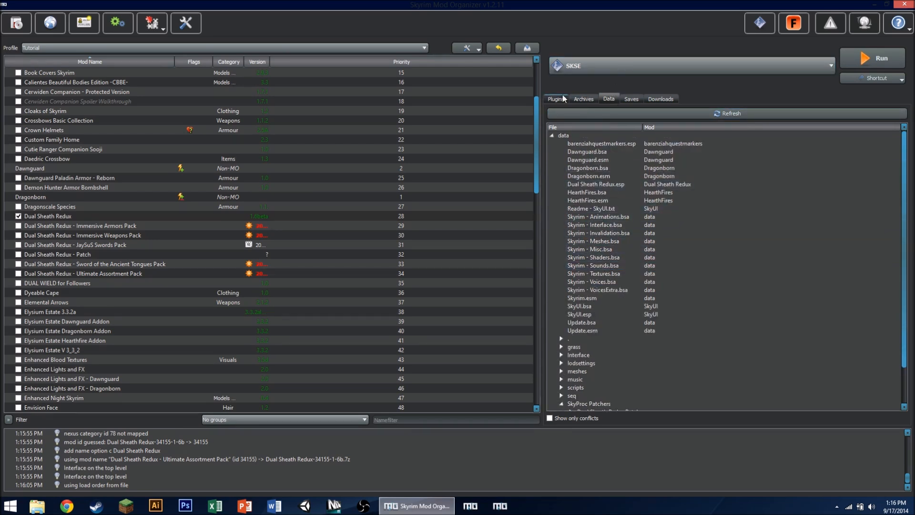
pyautogui.scroll(-2, 626, 270)
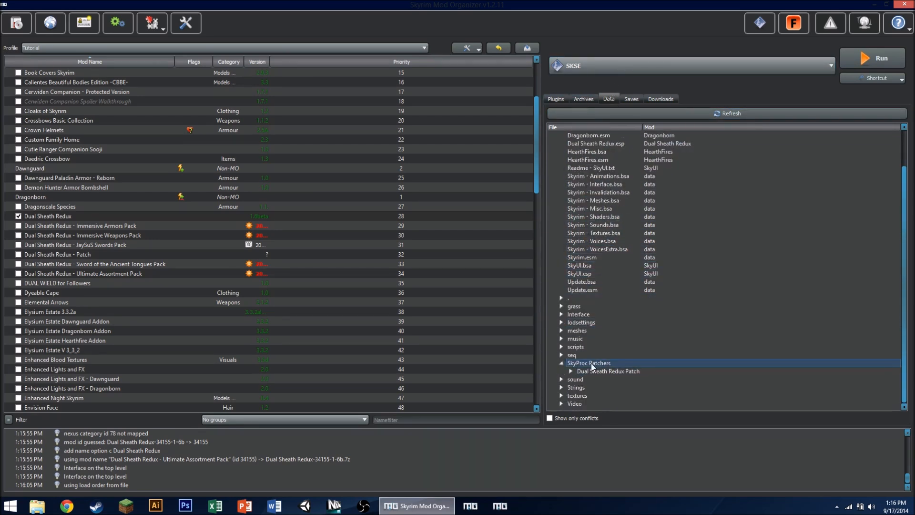
pyautogui.click(560, 363)
pyautogui.click(560, 363)
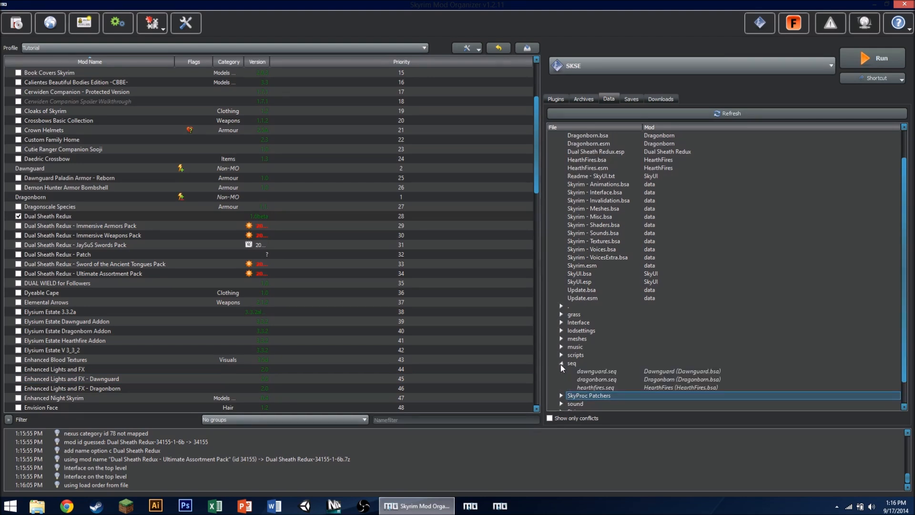
pyautogui.click(561, 363)
pyautogui.click(561, 371)
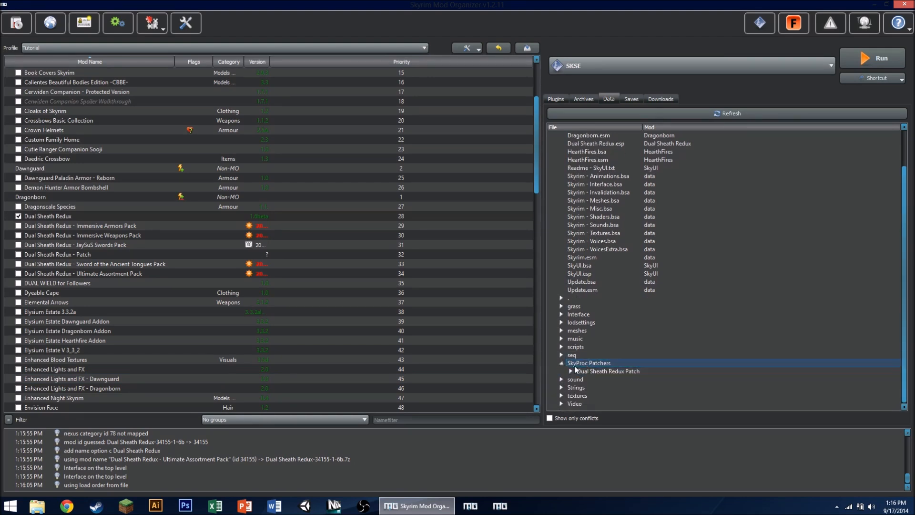
pyautogui.click(571, 371)
pyautogui.click(611, 372)
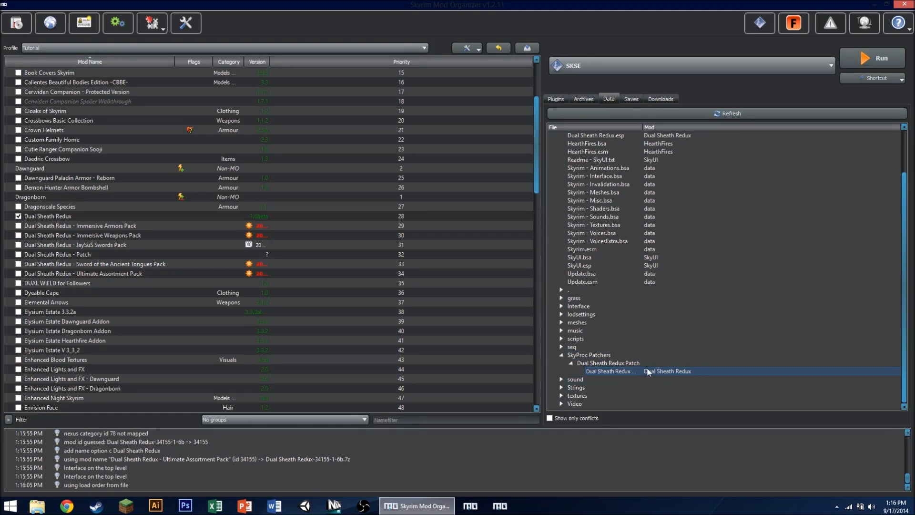
# Widen the File column, add Dual Sheath Redux Patch.jar as an executable and choose Dual Sheath Redux Patch as the program to run
pyautogui.moveTo(640, 127); pyautogui.dragTo(680, 128)
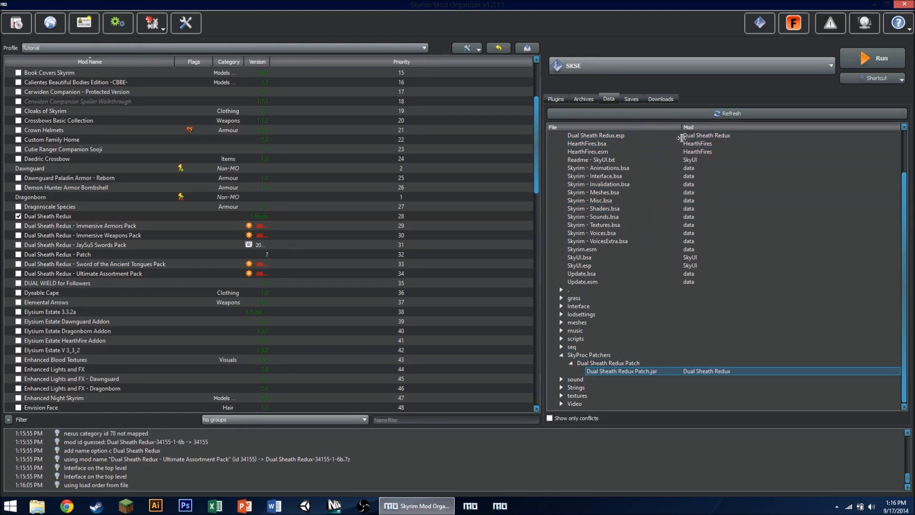
pyautogui.rightClick(636, 370)
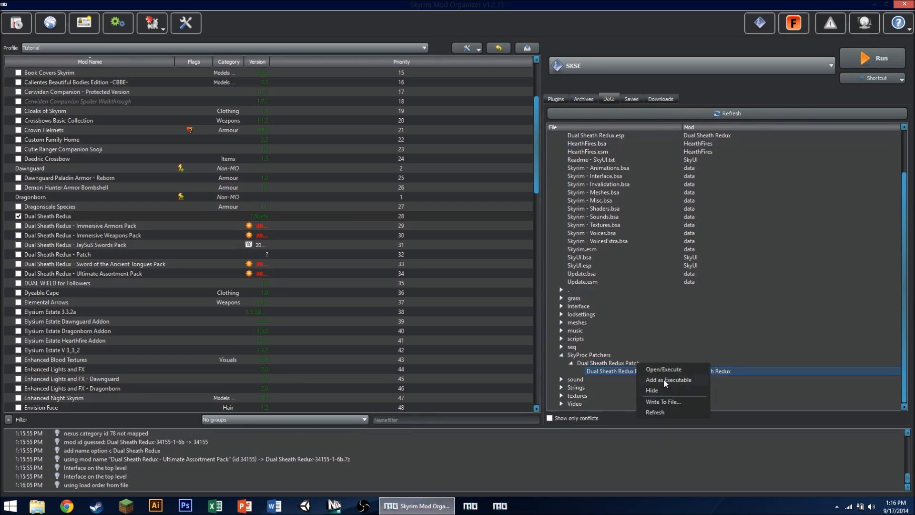
pyautogui.click(570, 363)
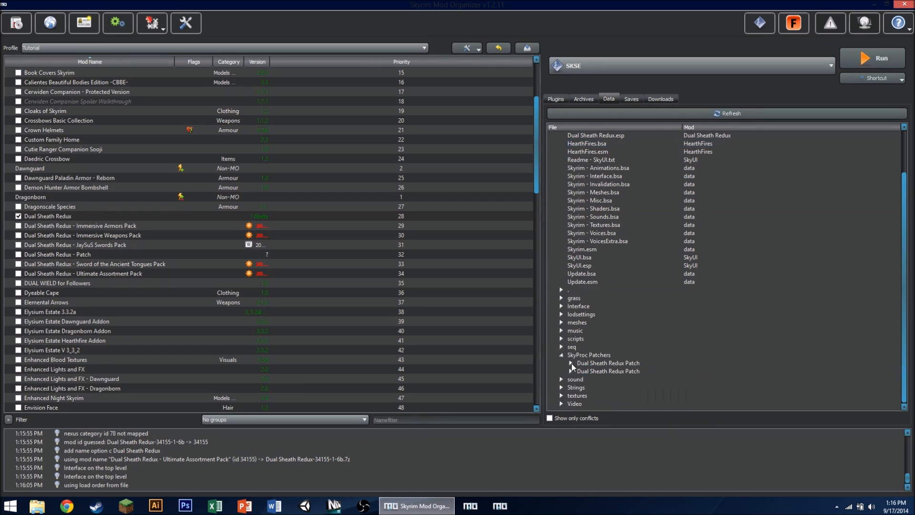
pyautogui.click(561, 363)
pyautogui.click(810, 64)
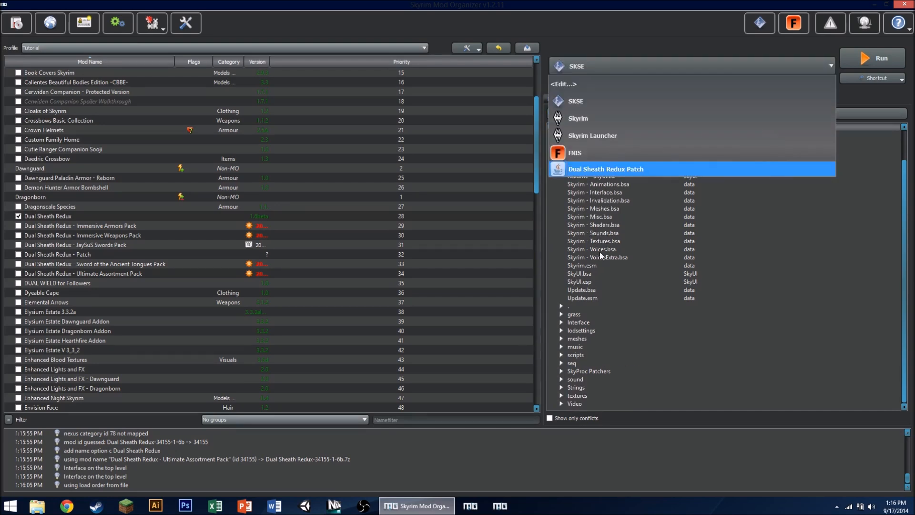
pyautogui.click(599, 169)
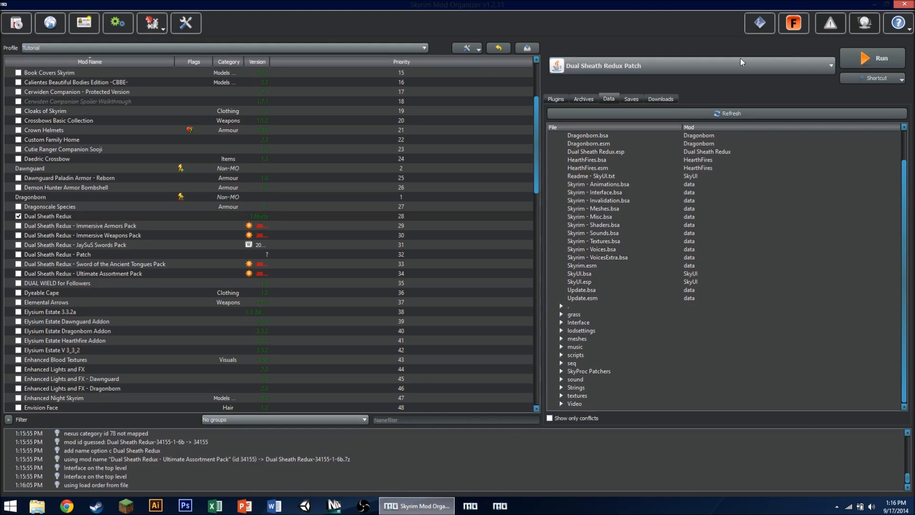
# Examine the Dual Sheath Redux Patch entry in the executables settings, including its -noboss argument, and close the settings without changes
pyautogui.click(119, 28)
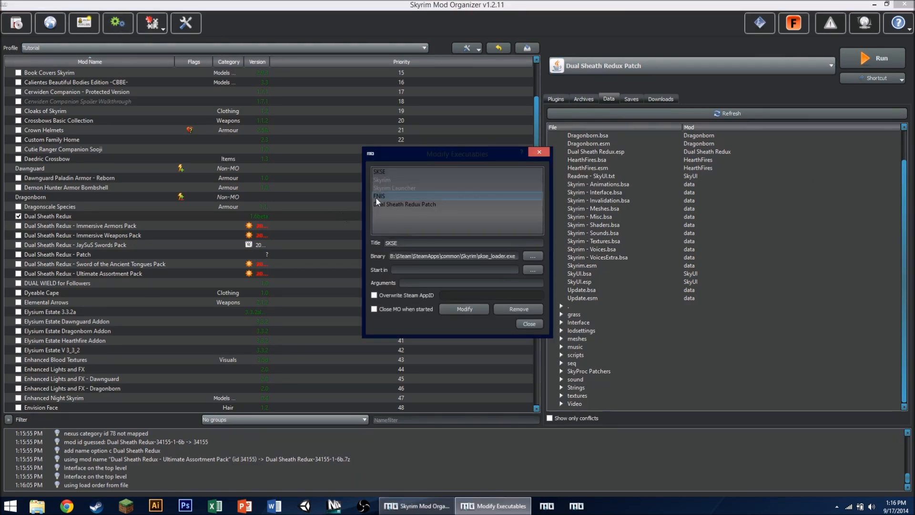
pyautogui.click(400, 205)
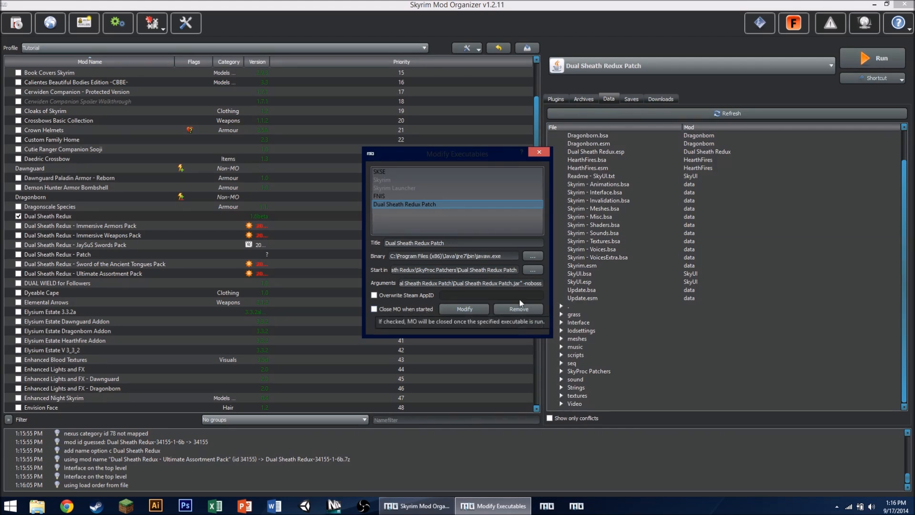
pyautogui.moveTo(405, 283); pyautogui.dragTo(487, 289)
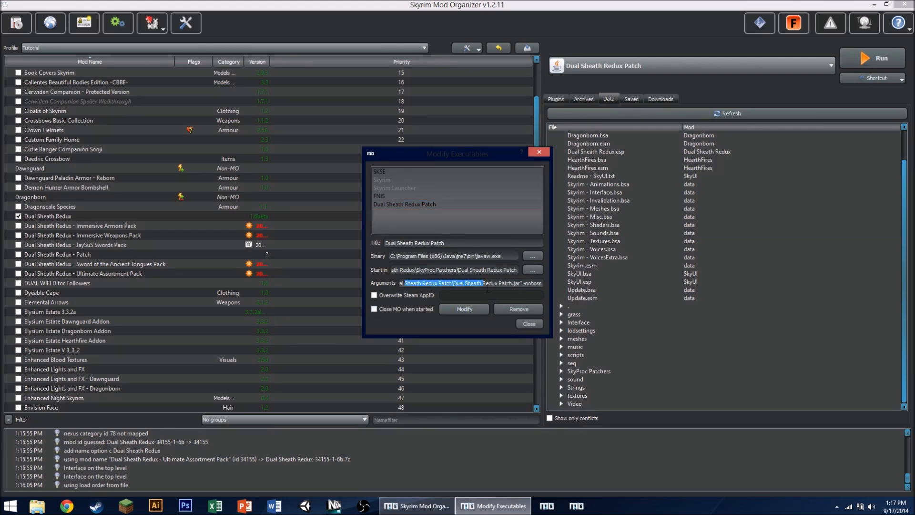
pyautogui.click(536, 283)
pyautogui.click(526, 283)
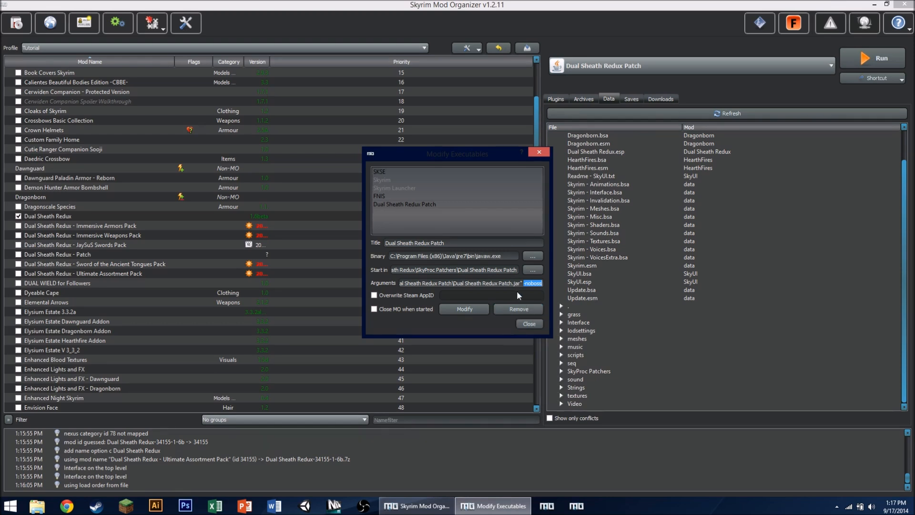
pyautogui.click(497, 284)
pyautogui.click(533, 325)
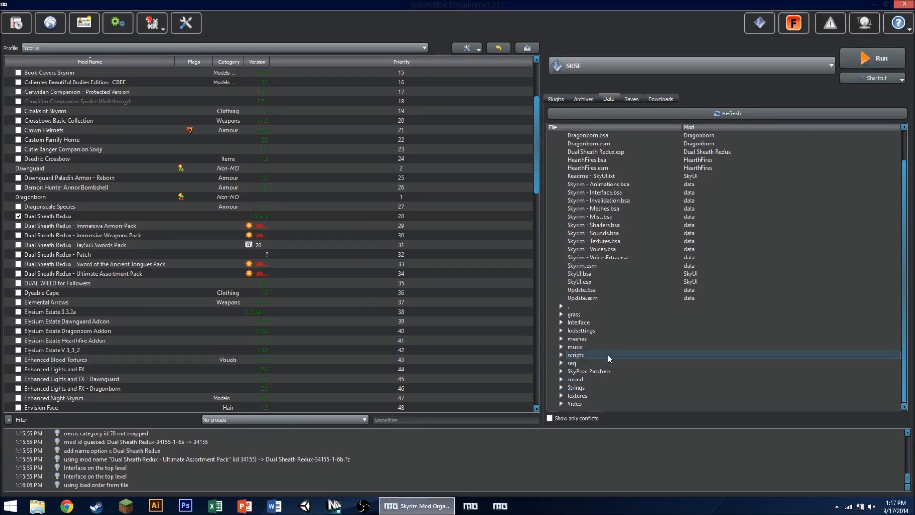
# Collapse the top-level data folder in the virtual file tree
pyautogui.scroll(2, 607, 355)
pyautogui.click(553, 136)
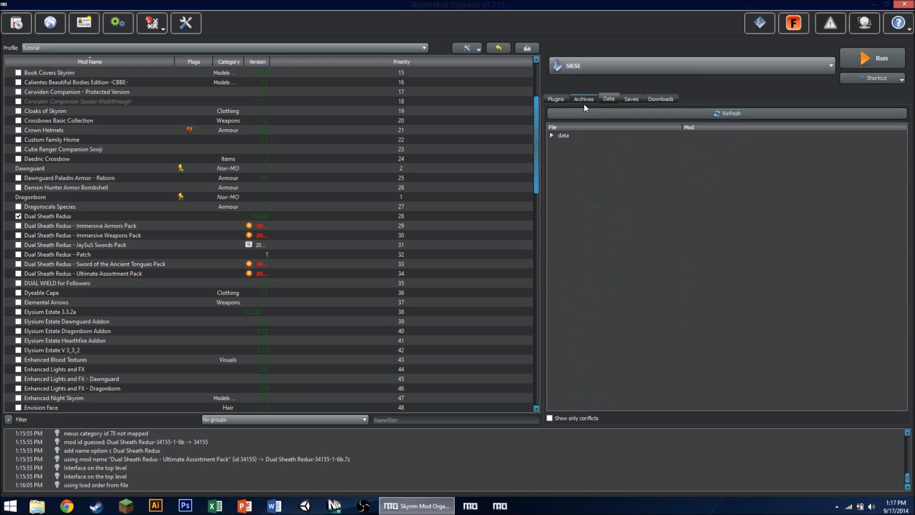
# Show the plugin list and look through the installed mods around Dual Sheath Redux
pyautogui.click(556, 100)
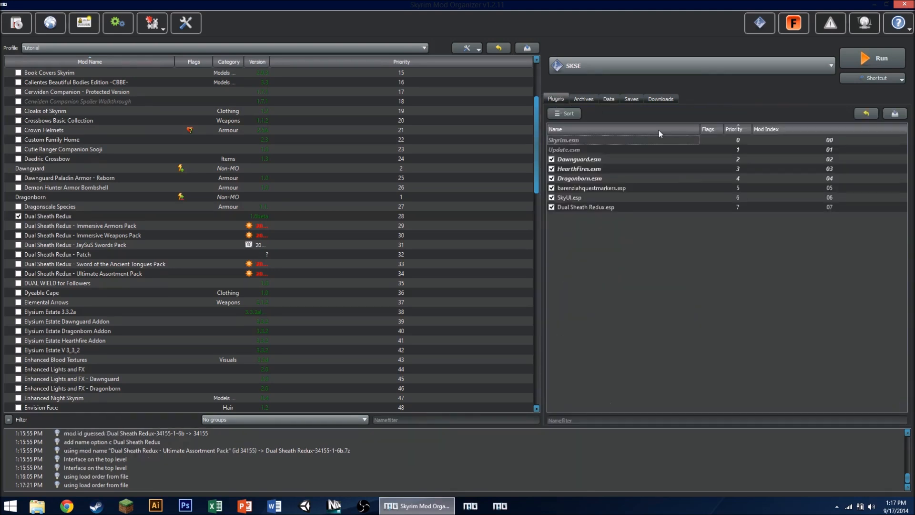
pyautogui.click(793, 68)
pyautogui.click(646, 100)
pyautogui.scroll(-13, 202, 296)
pyautogui.scroll(-10, 202, 295)
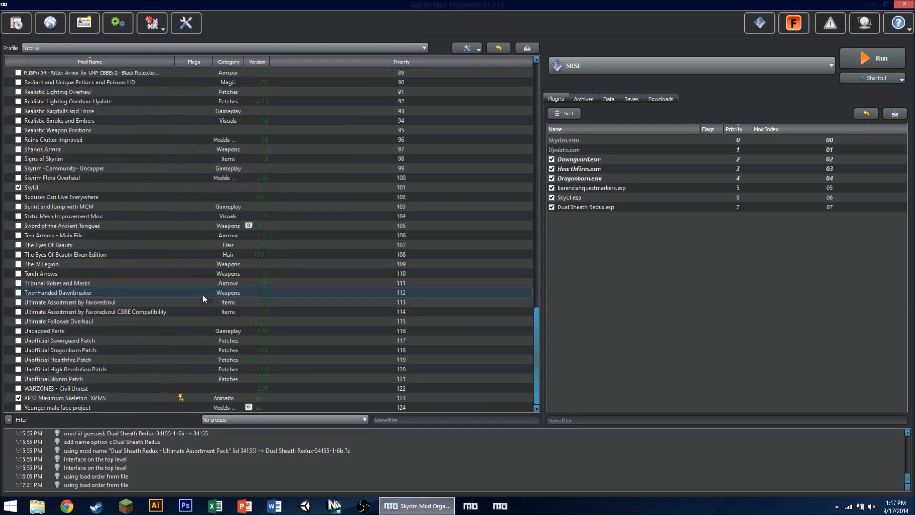
pyautogui.scroll(12, 99, 333)
pyautogui.scroll(17, 100, 329)
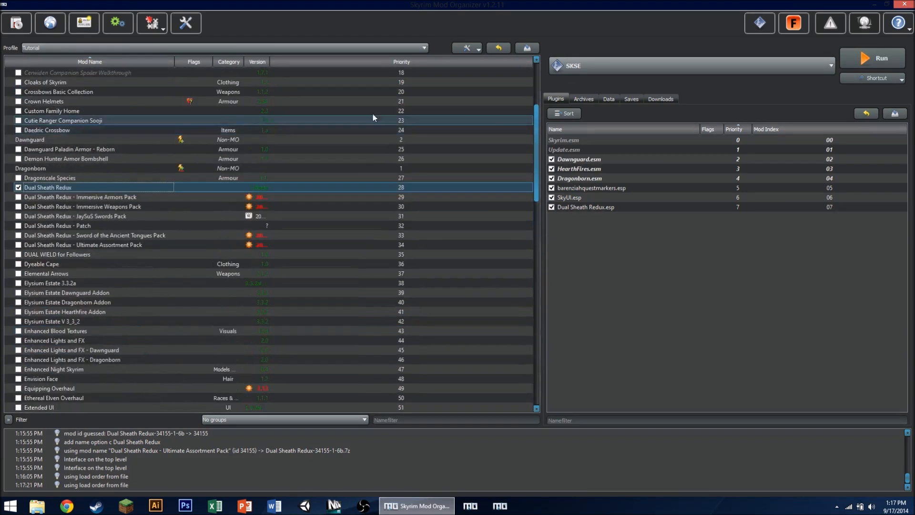
# Sort the mod list by priority and check the contents of the Overwrite entry at its end
pyautogui.scroll(-20, 304, 176)
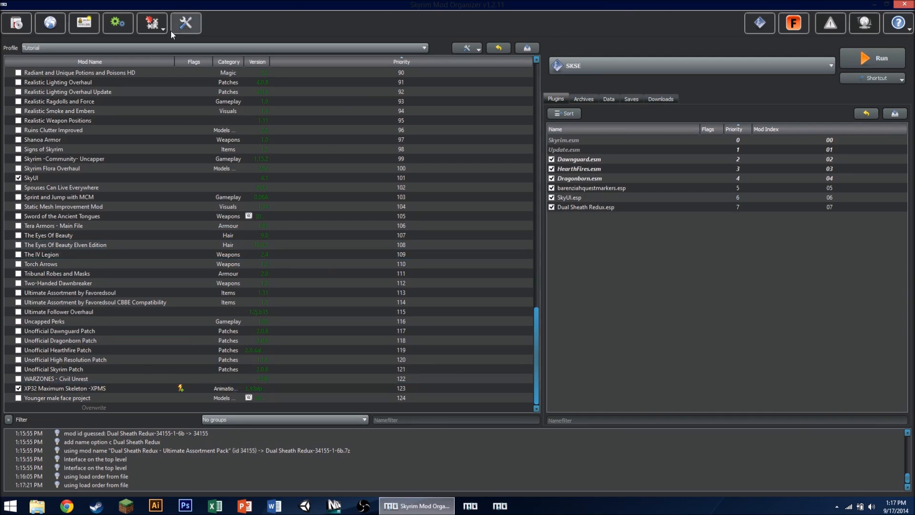
pyautogui.doubleClick(110, 407)
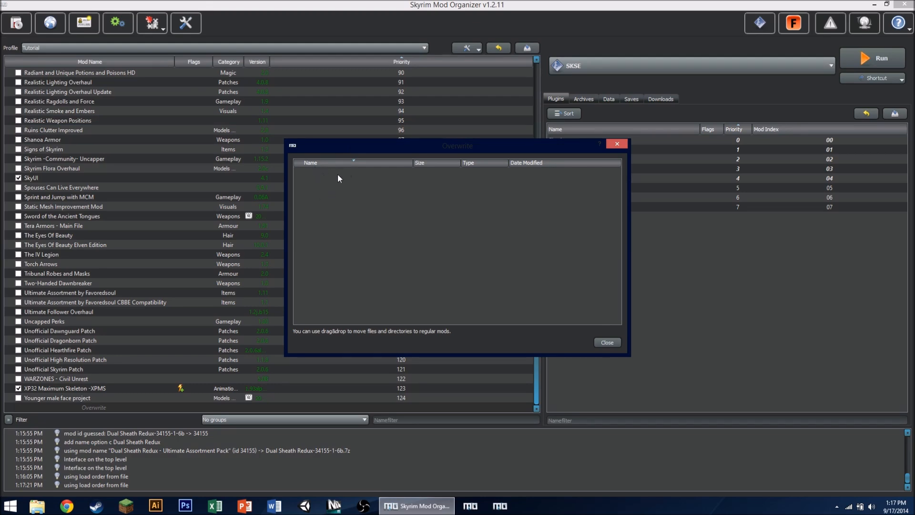
pyautogui.click(605, 342)
# Examine the file tree of the Dual Sheath Redux - Patch mod and close its information window
pyautogui.scroll(14, 20, 347)
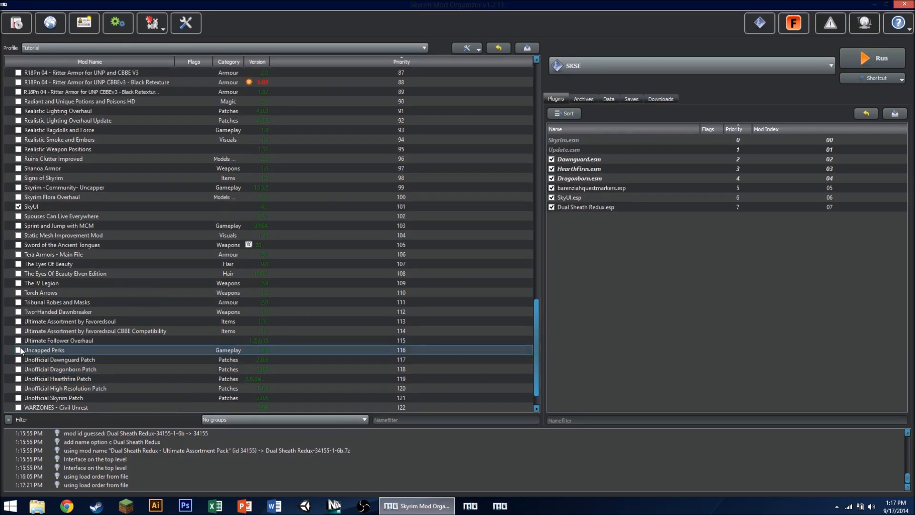
pyautogui.scroll(12, 11, 305)
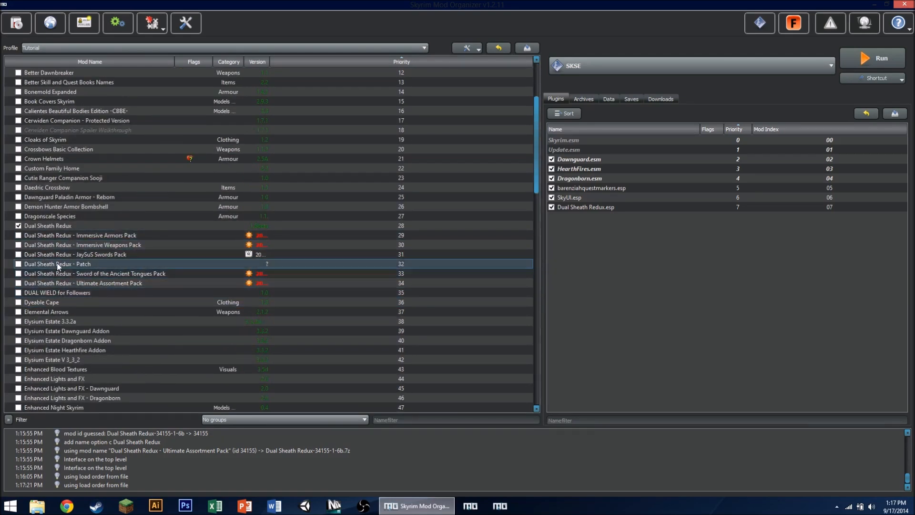
pyautogui.doubleClick(58, 265)
pyautogui.click(569, 110)
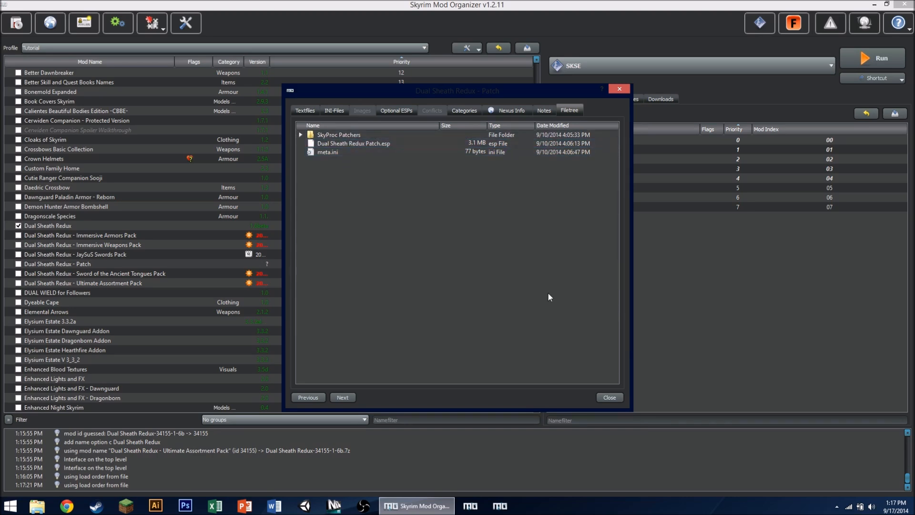
pyautogui.click(610, 398)
# Check the Overwrite entry's contents again and close its window
pyautogui.scroll(-20, 153, 331)
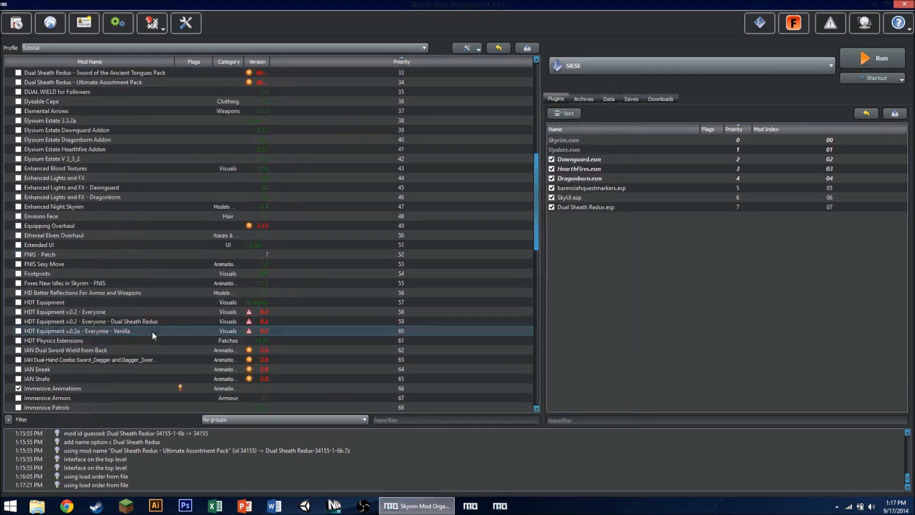
pyautogui.doubleClick(98, 406)
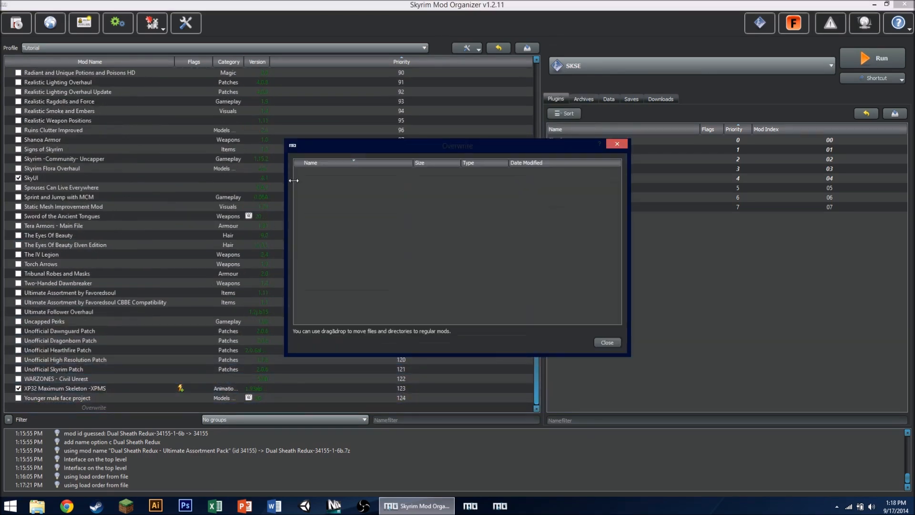
pyautogui.click(607, 342)
# Reopen the Dual Sheath Redux - Patch mod's information and review its files, including Dual Sheath Redux Patch.esp
pyautogui.scroll(16, 148, 323)
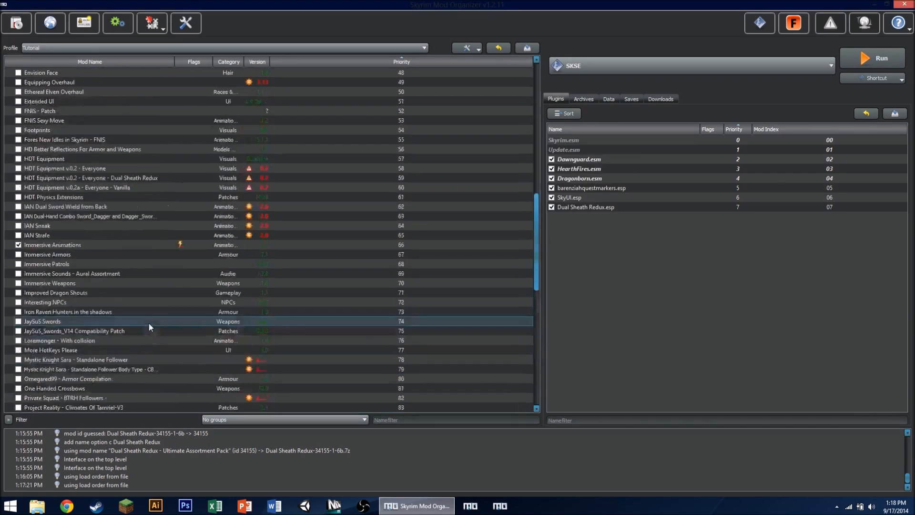
pyautogui.scroll(12, 147, 302)
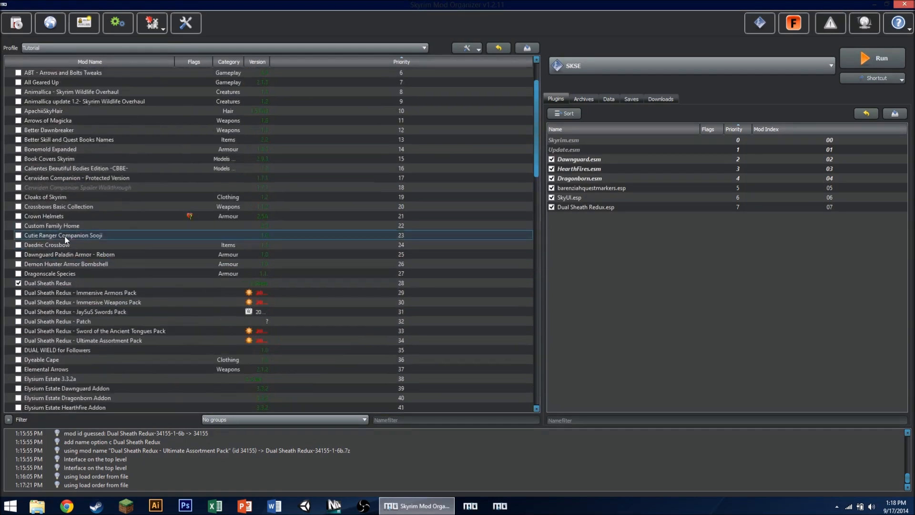
pyautogui.doubleClick(82, 321)
pyautogui.click(569, 110)
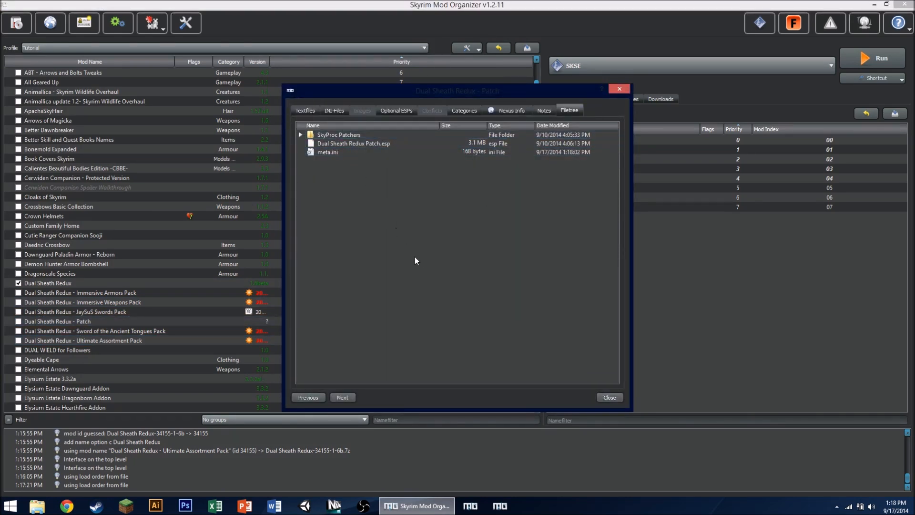
pyautogui.click(619, 89)
# Inspect the Overwrite entry once more before running the patcher
pyautogui.scroll(-20, 205, 319)
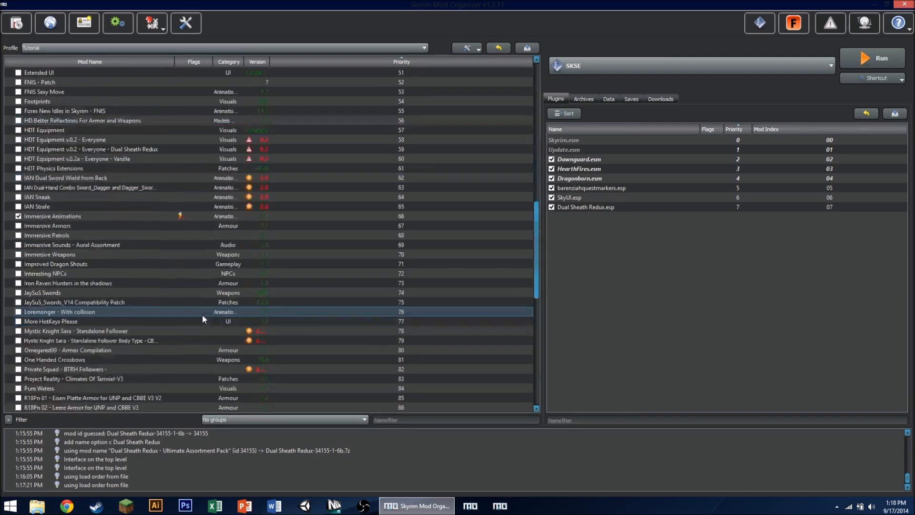
pyautogui.click(94, 407)
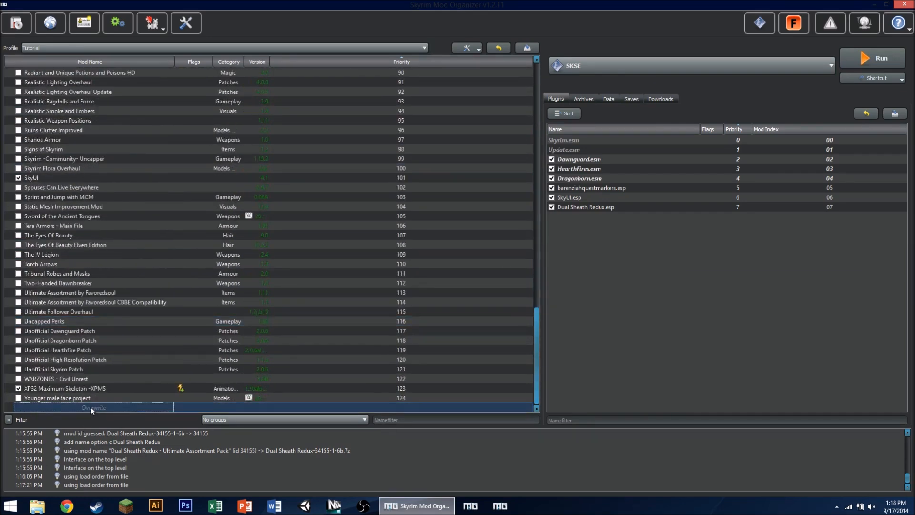
pyautogui.doubleClick(90, 406)
pyautogui.click(612, 342)
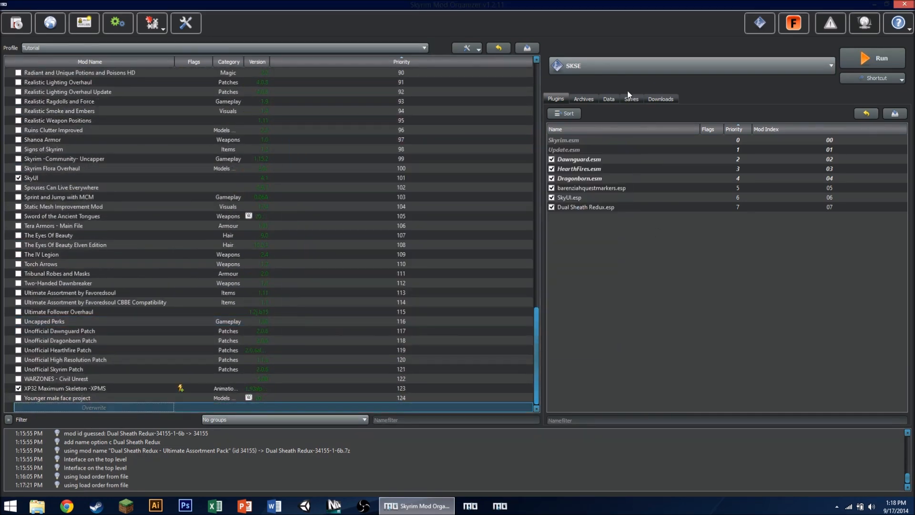
# Run Dual Sheath Redux Patch as the selected executable, acknowledge the Steam login notice, and generate the patch
pyautogui.click(831, 65)
pyautogui.click(608, 167)
pyautogui.click(789, 58)
pyautogui.click(788, 58)
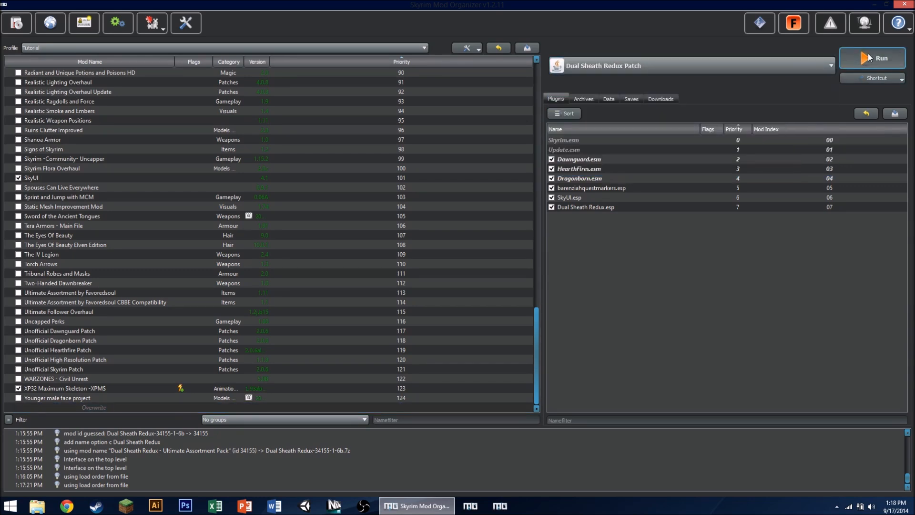
pyautogui.click(868, 55)
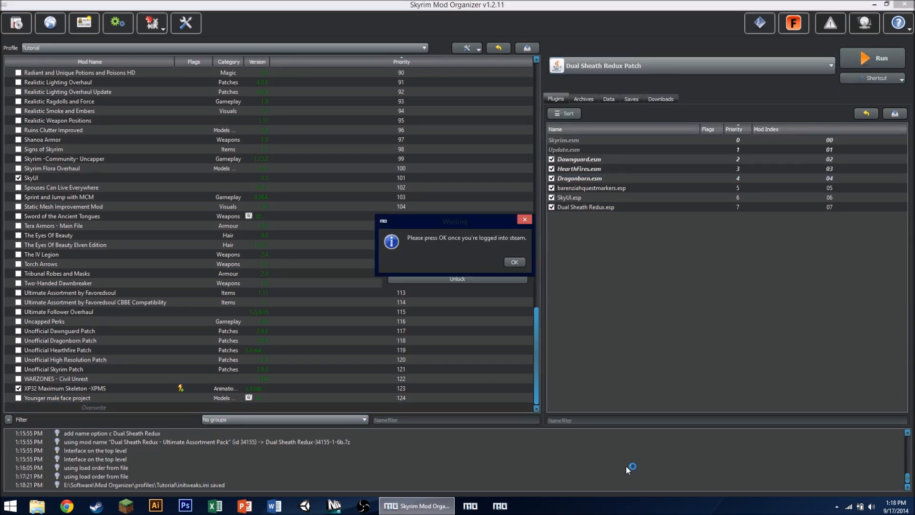
pyautogui.click(519, 263)
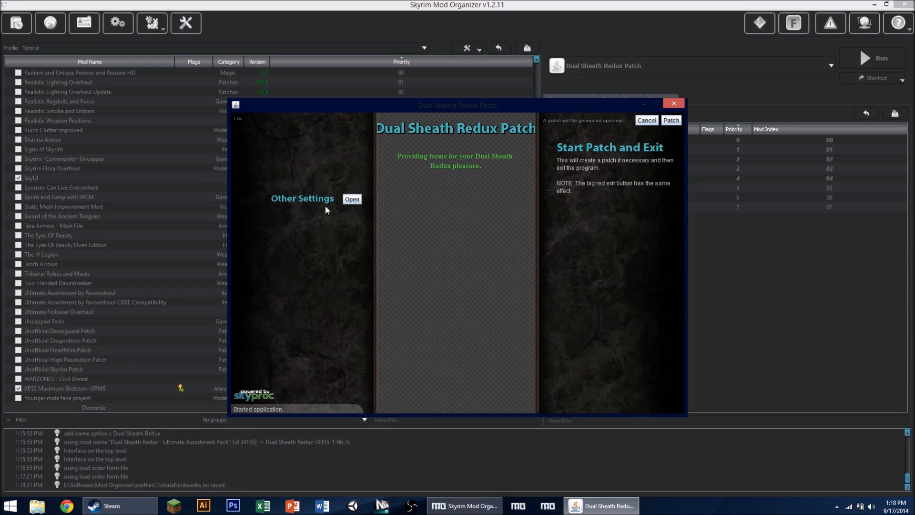
pyautogui.click(670, 120)
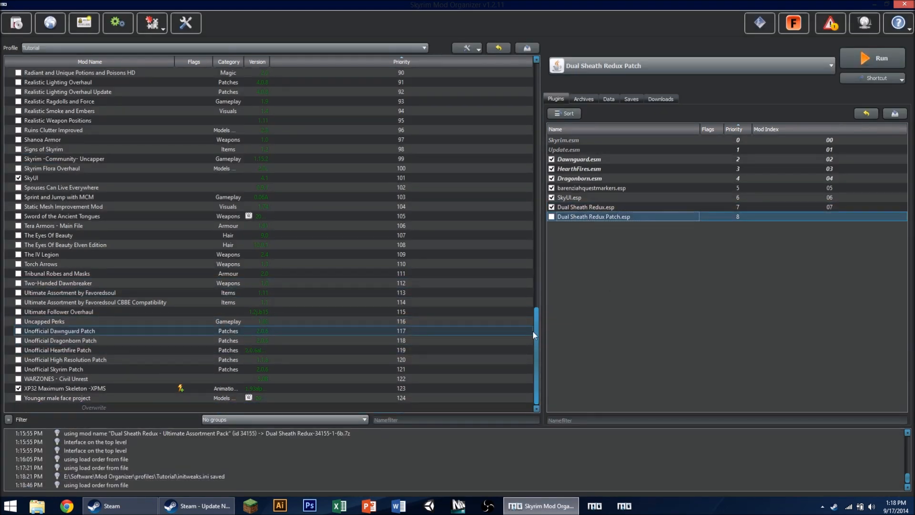
# Examine the patcher's output files in Overwrite and close the window
pyautogui.doubleClick(38, 405)
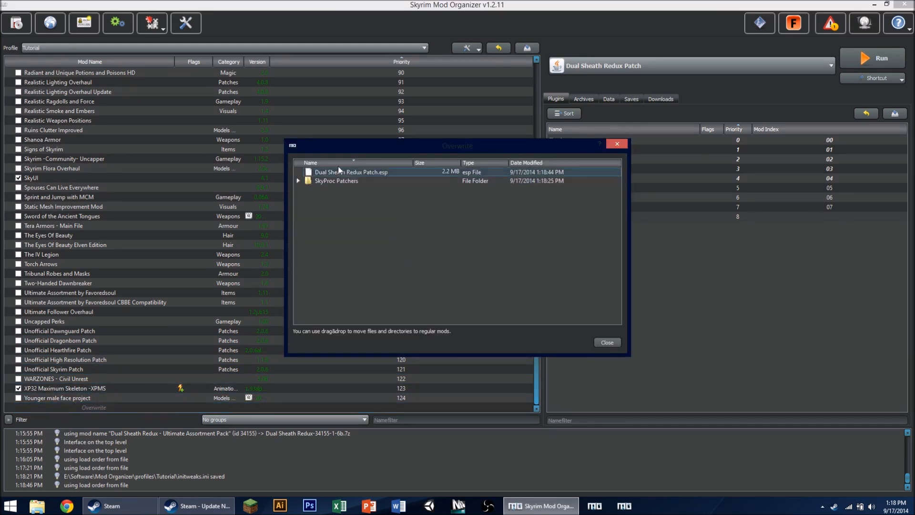
pyautogui.click(329, 181)
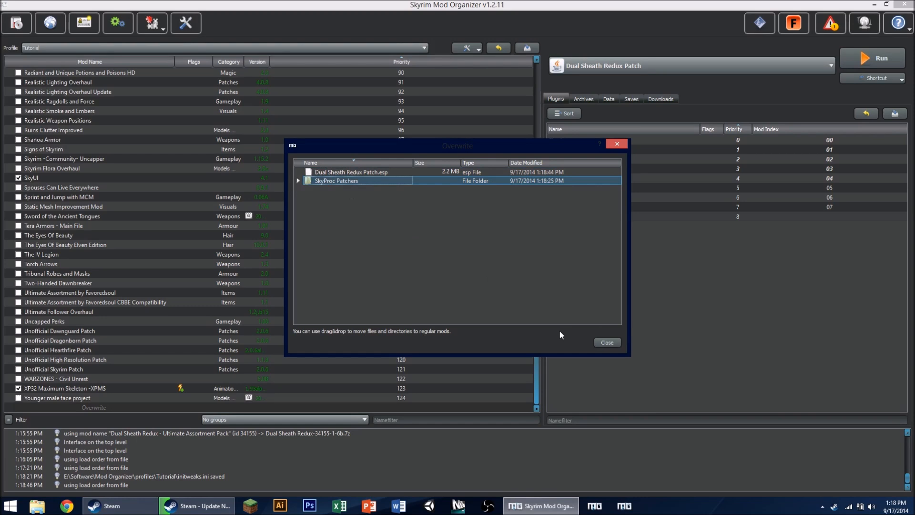
pyautogui.click(615, 348)
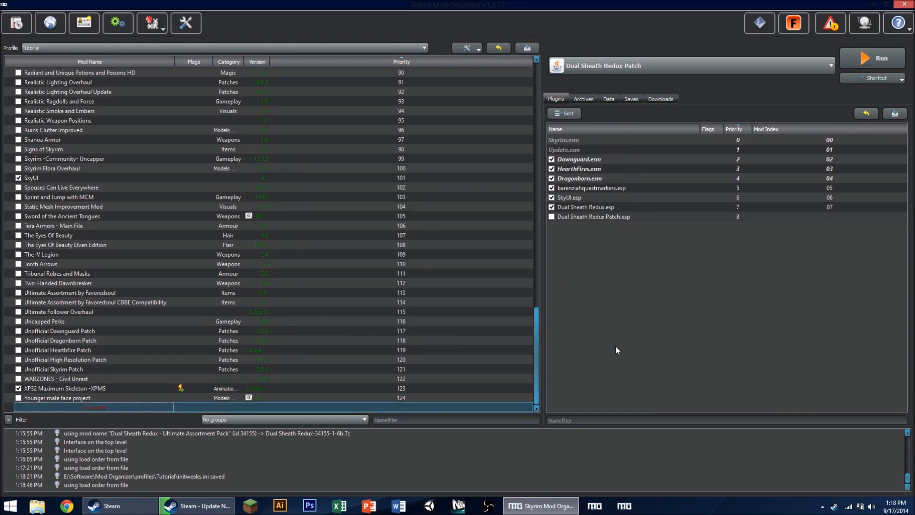
# Reopen Overwrite, highlight Dual Sheath Redux Patch.esp and the SkyProc Patchers folder to review them, and close it without changes
pyautogui.rightClick(79, 406)
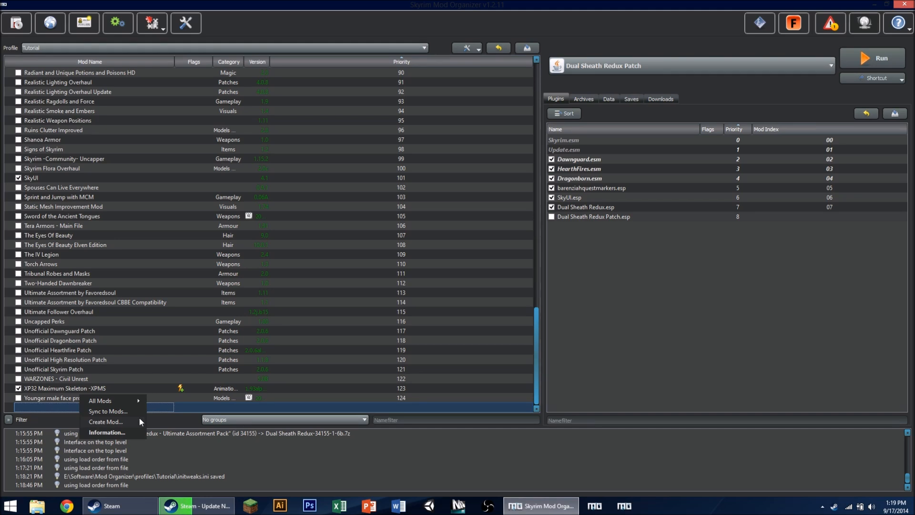
pyautogui.click(163, 408)
pyautogui.doubleClick(118, 408)
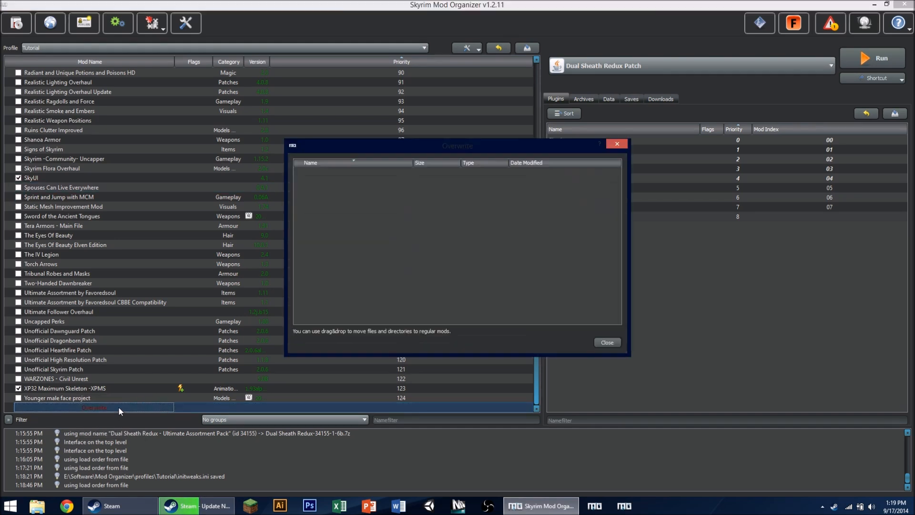
pyautogui.moveTo(354, 190); pyautogui.dragTo(325, 155)
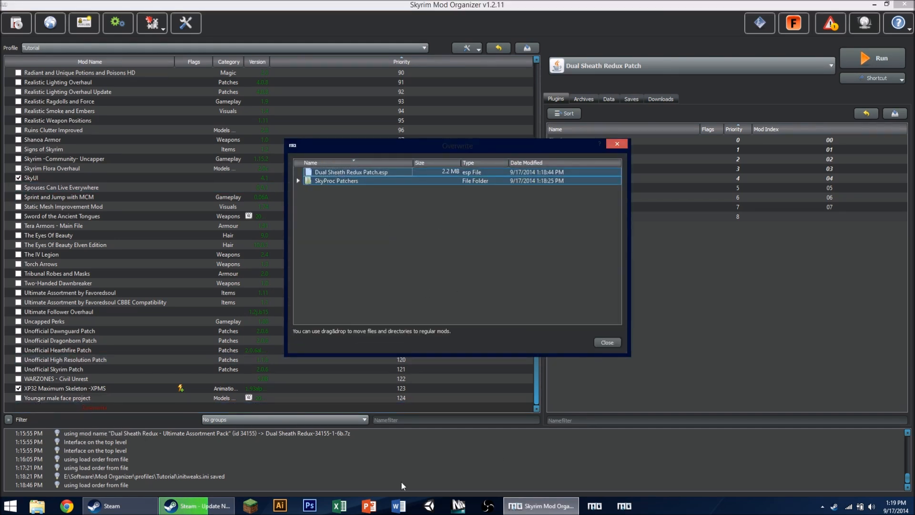
pyautogui.click(612, 341)
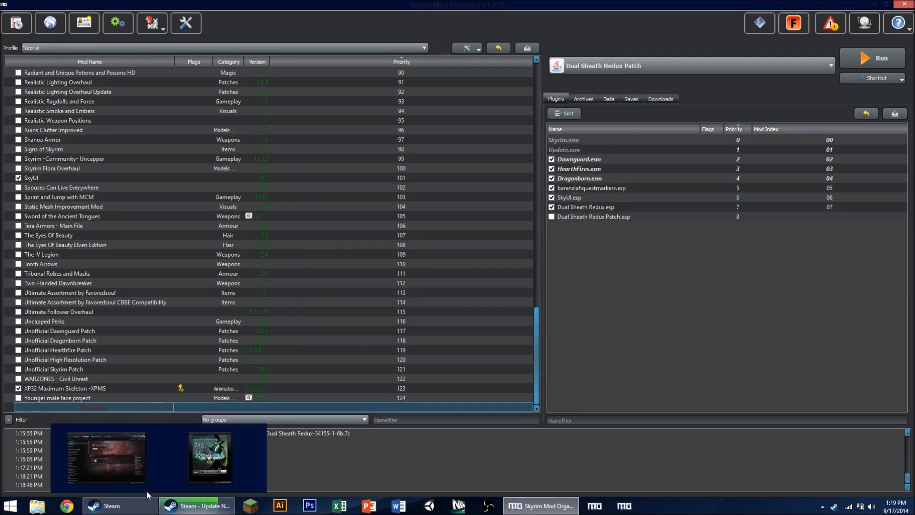
pyautogui.doubleClick(61, 408)
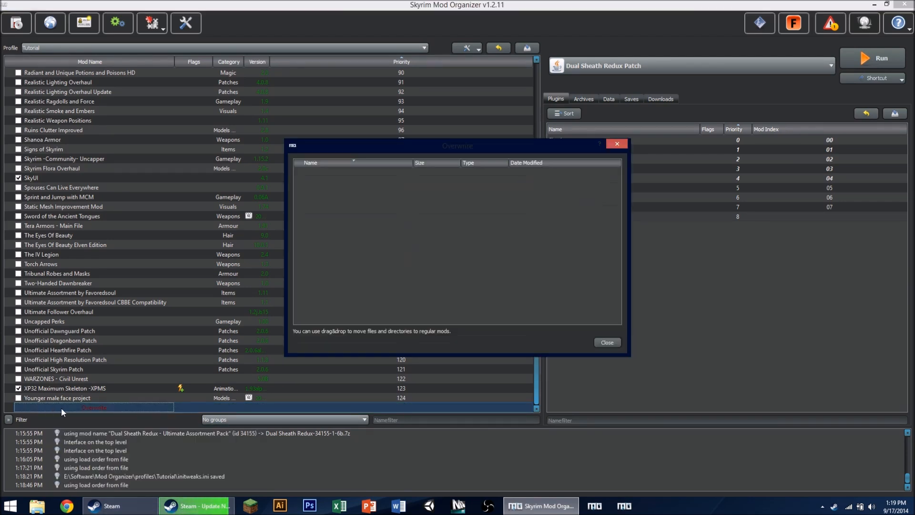
pyautogui.click(616, 345)
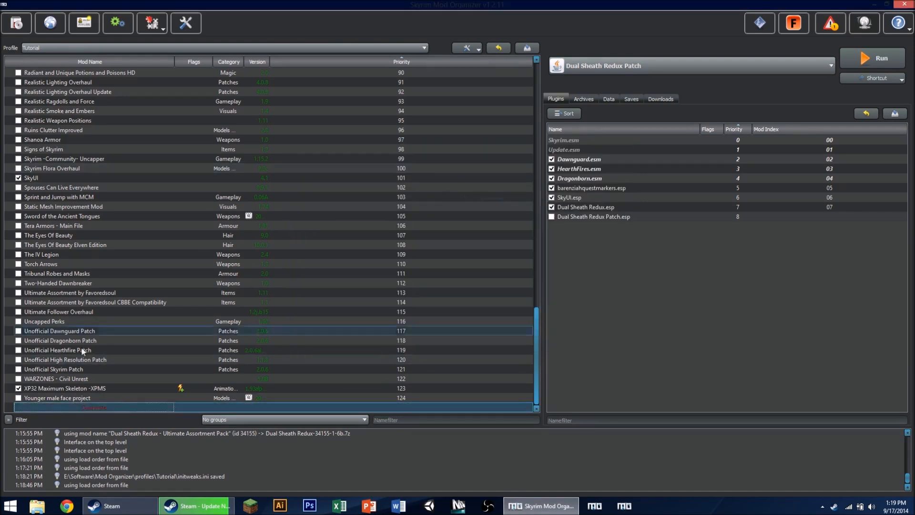
pyautogui.rightClick(60, 404)
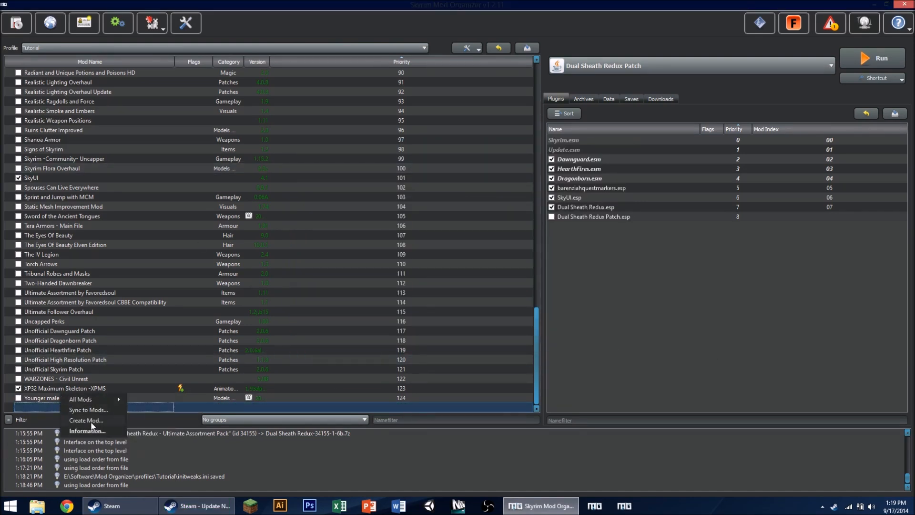
pyautogui.click(90, 422)
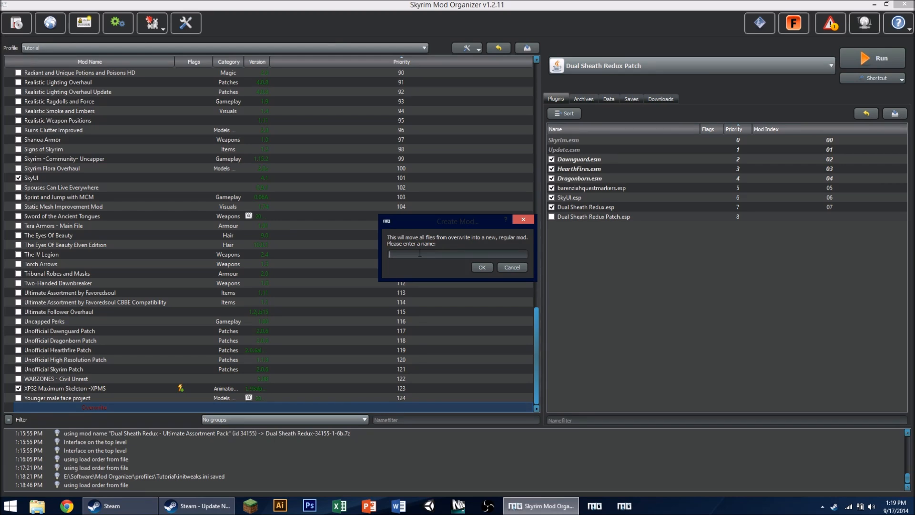
pyautogui.click(514, 270)
pyautogui.moveTo(535, 327); pyautogui.dragTo(529, 125)
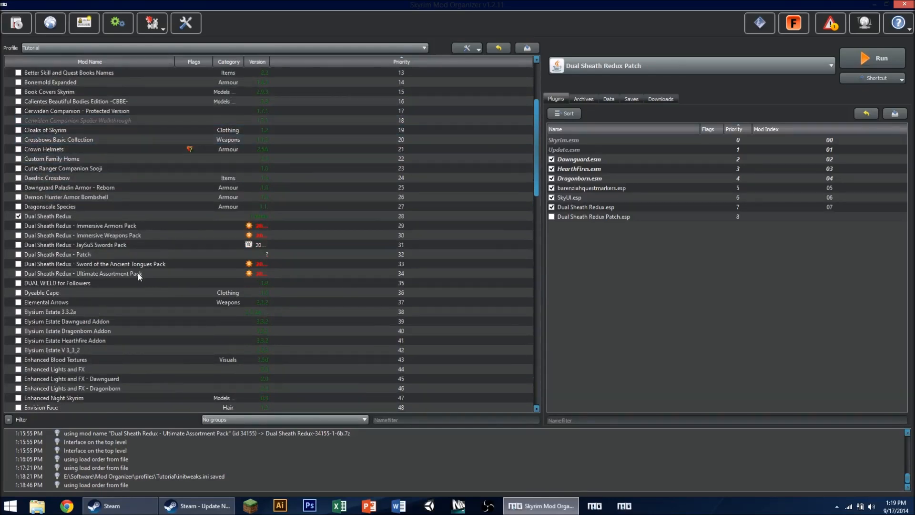
pyautogui.moveTo(536, 118); pyautogui.dragTo(533, 350)
# Create a new mod named Ptach from all the files in Overwrite
pyautogui.rightClick(85, 408)
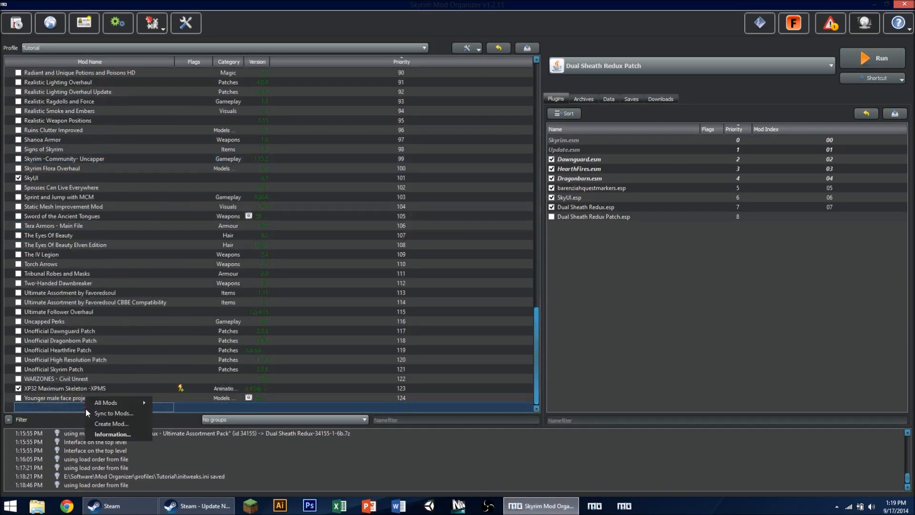
pyautogui.moveTo(120, 406)
pyautogui.click(120, 424)
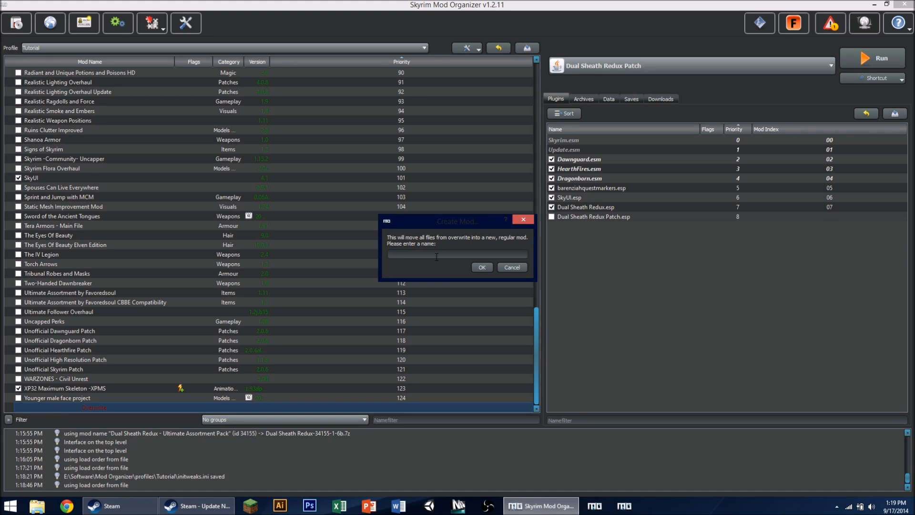
pyautogui.write('Ptach')
pyautogui.press('Return')
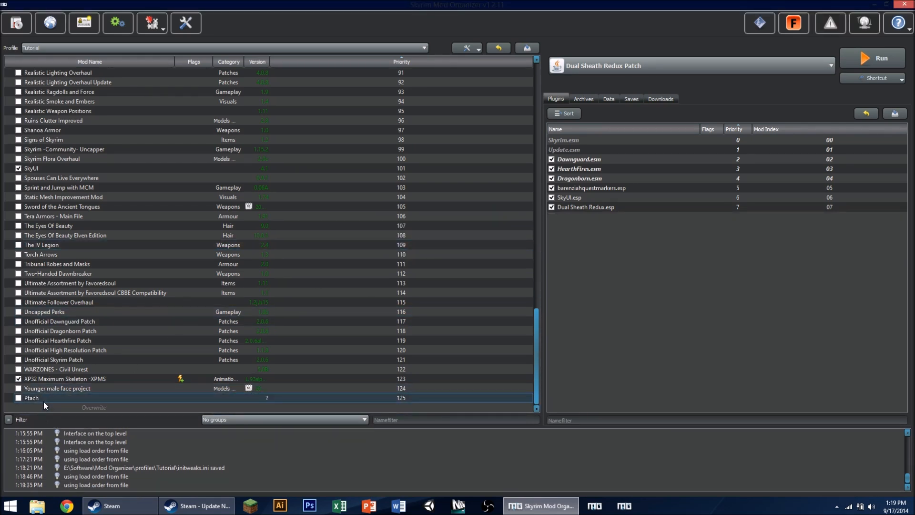
# Remove the Ptach mod from the Tutorial profile's mod list and confirm the removal
pyautogui.rightClick(50, 398)
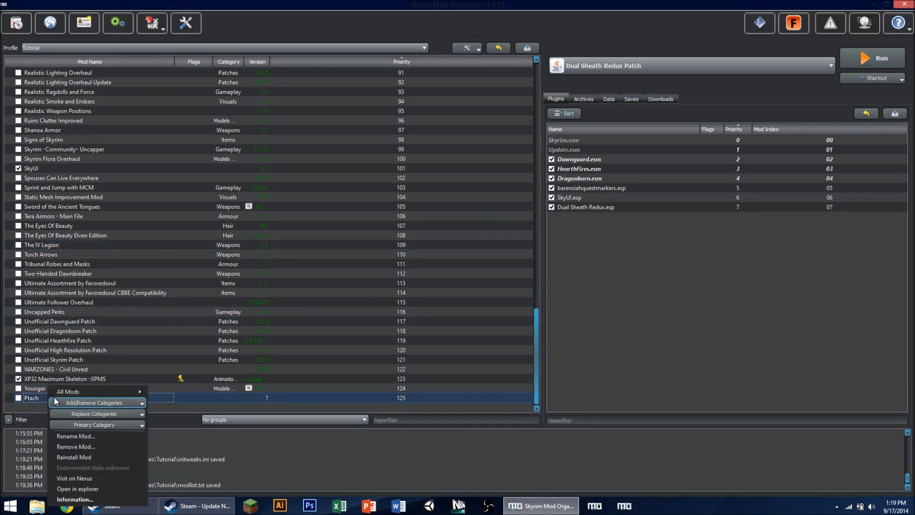
pyautogui.click(97, 448)
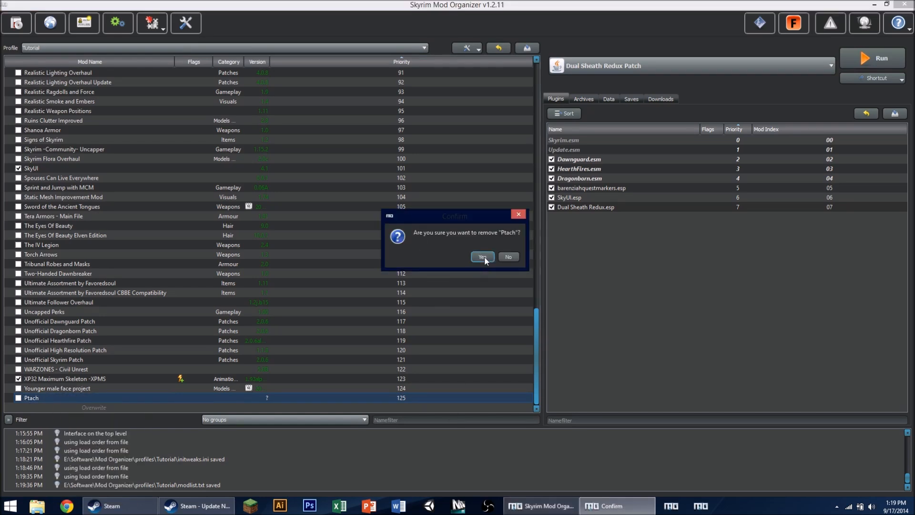
pyautogui.click(483, 257)
pyautogui.click(595, 222)
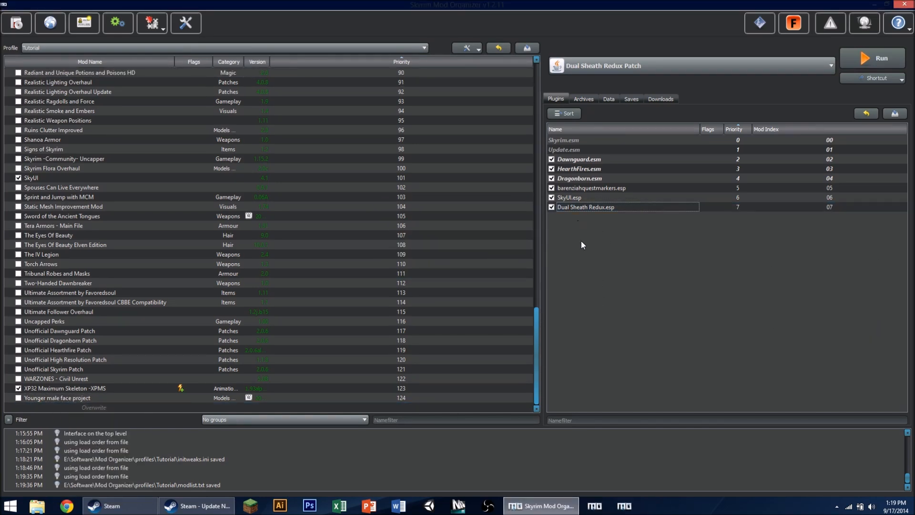
pyautogui.scroll(20, 96, 301)
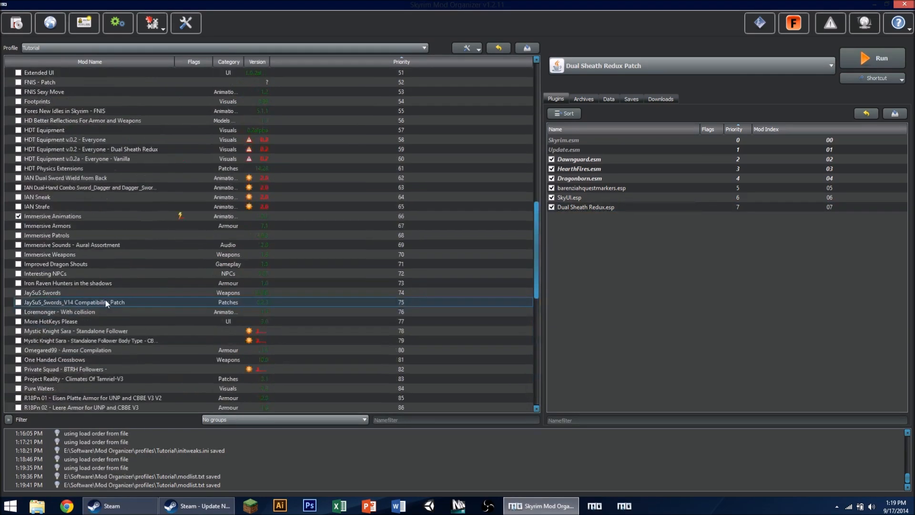
pyautogui.scroll(-20, 96, 252)
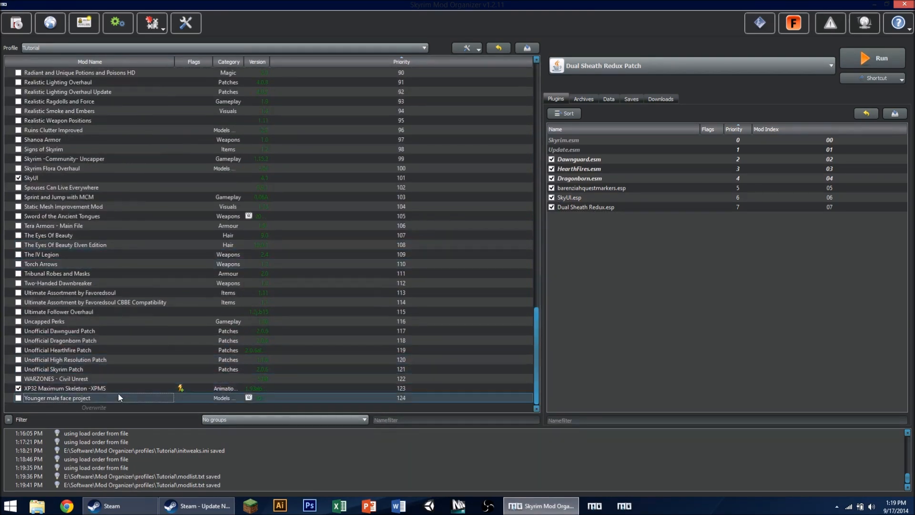
pyautogui.scroll(20, 120, 381)
pyautogui.scroll(6, 129, 308)
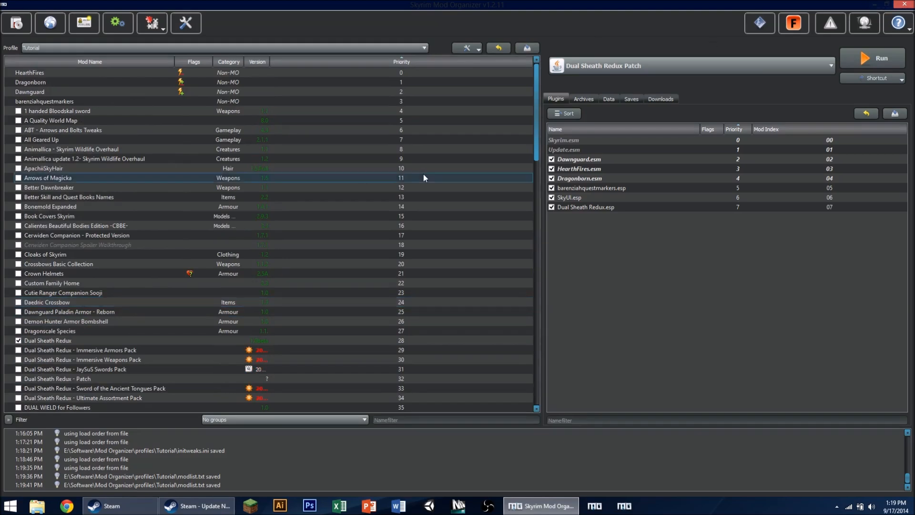
pyautogui.click(622, 65)
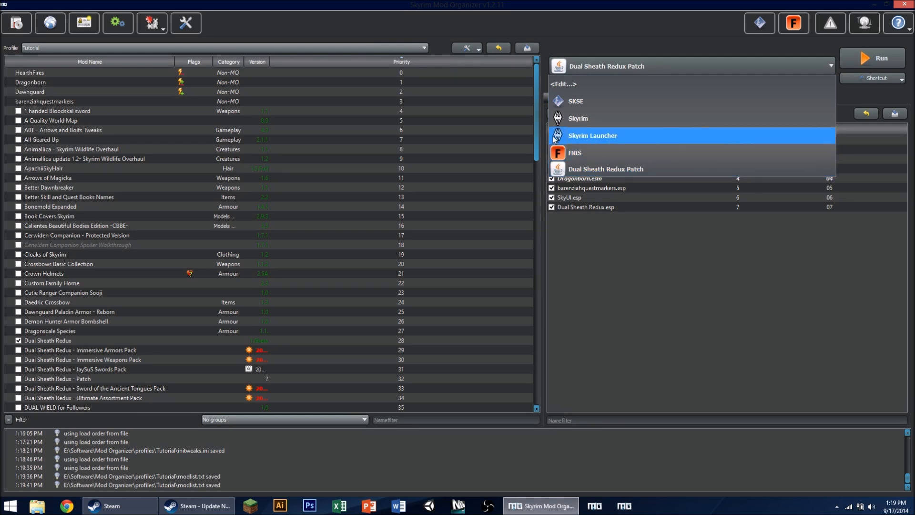
pyautogui.click(693, 341)
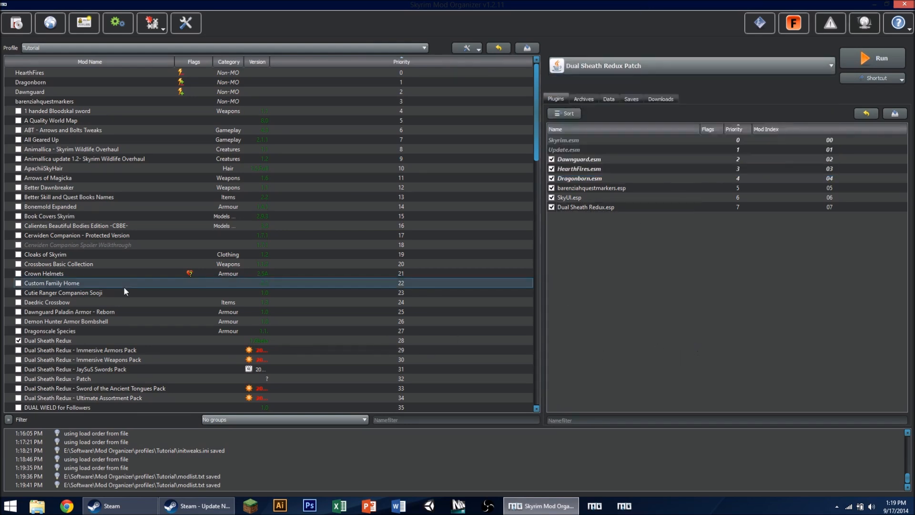
# Switch to The Elder Scrolls Skyrim Default profile and review its plugin order and Dual Sheath Redux mods
pyautogui.click(366, 51)
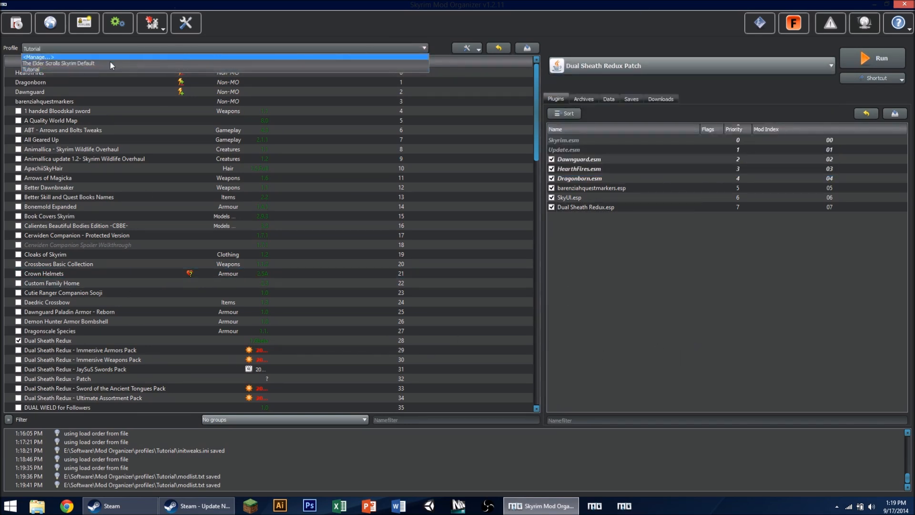
pyautogui.click(90, 63)
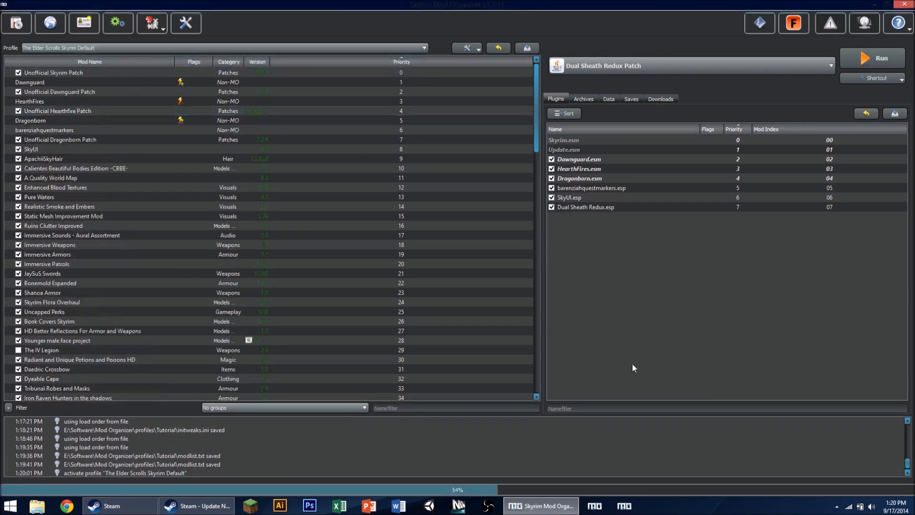
pyautogui.scroll(-7, 643, 348)
pyautogui.scroll(-12, 649, 340)
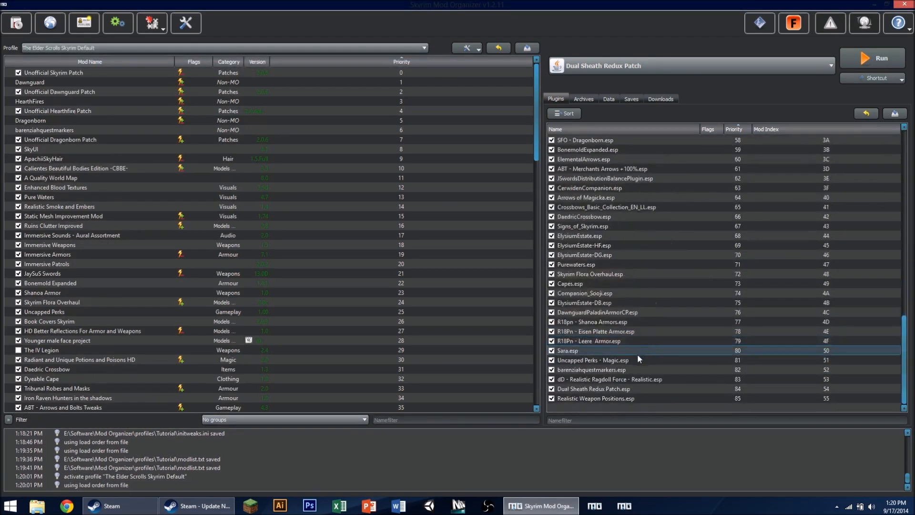
pyautogui.scroll(-20, 147, 327)
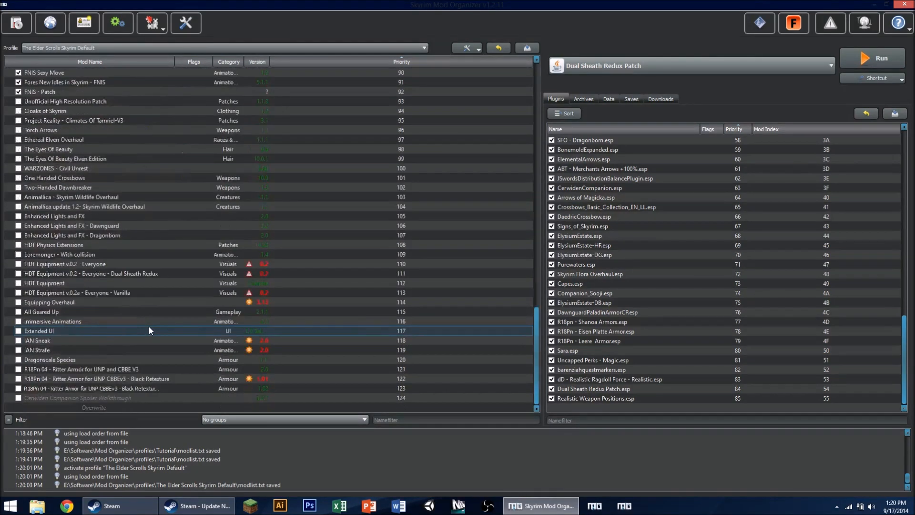
pyautogui.scroll(5, 144, 347)
pyautogui.scroll(1, 44, 296)
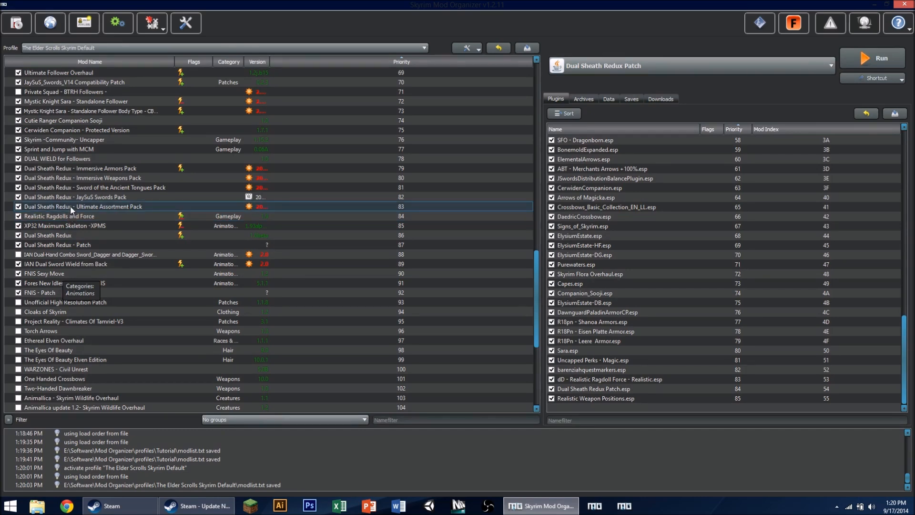
pyautogui.scroll(3, 70, 205)
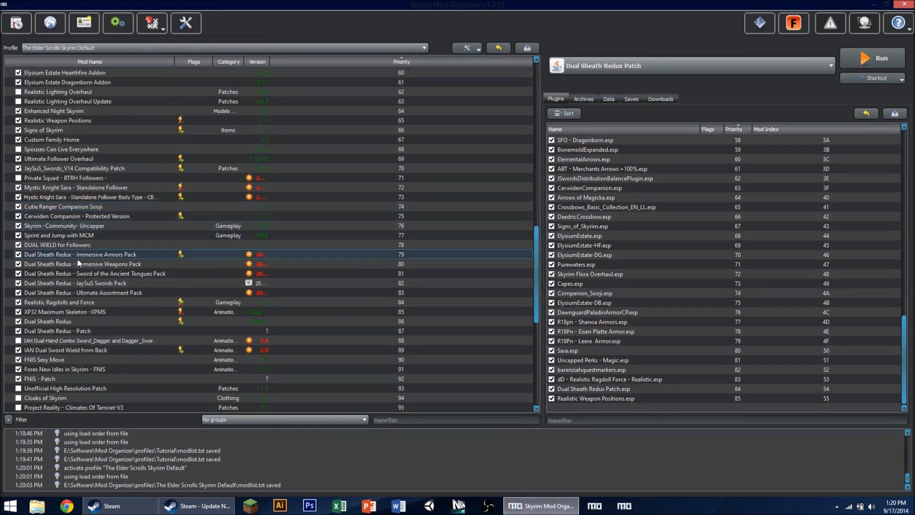
pyautogui.scroll(-4, 82, 305)
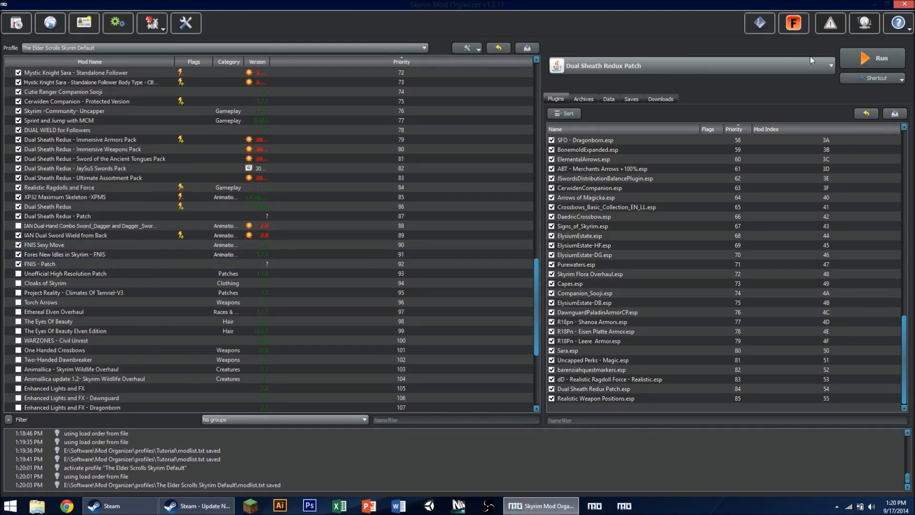
# Examine the profile's combined data files and folders, including the NPC LevelLists and SkyProc Patchers folders
pyautogui.click(807, 69)
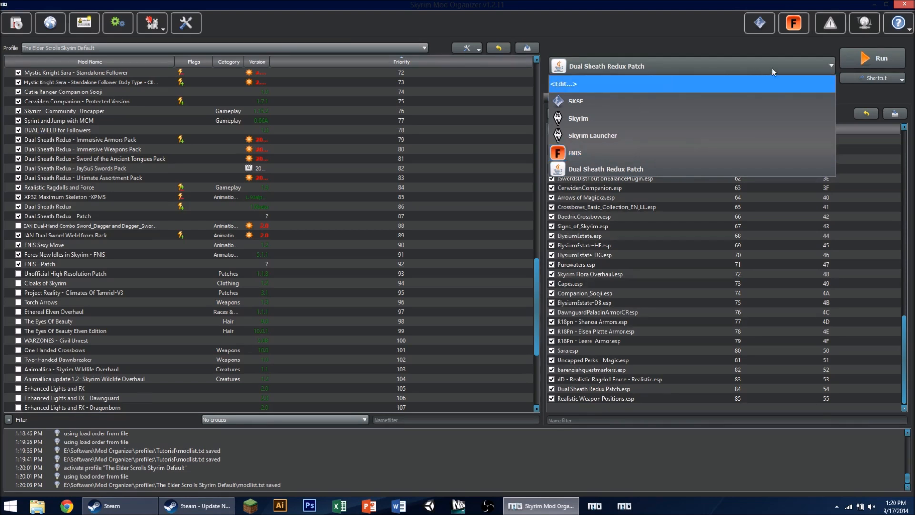
pyautogui.click(768, 312)
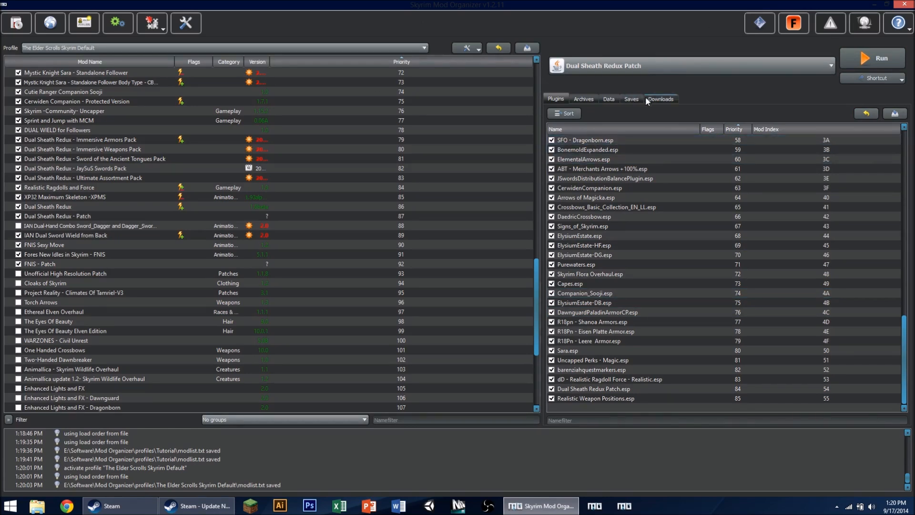
pyautogui.click(609, 99)
pyautogui.scroll(-10, 610, 323)
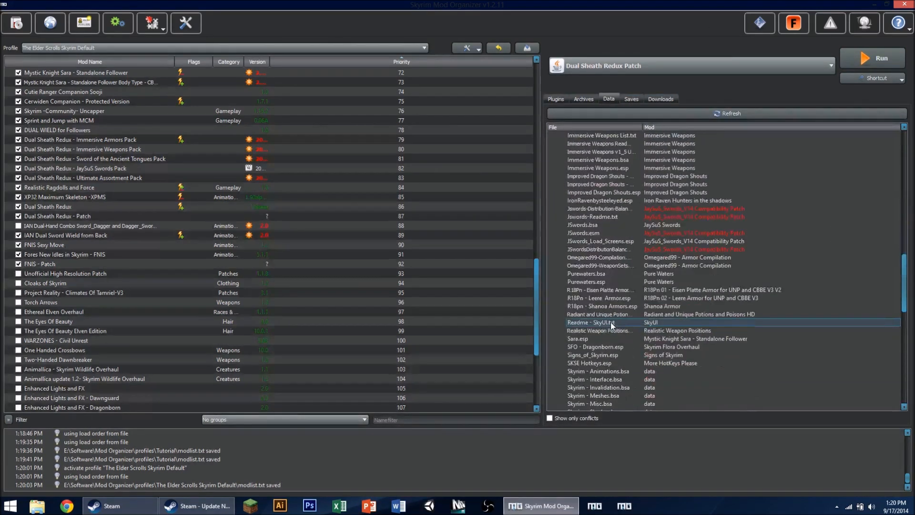
pyautogui.scroll(-8, 610, 322)
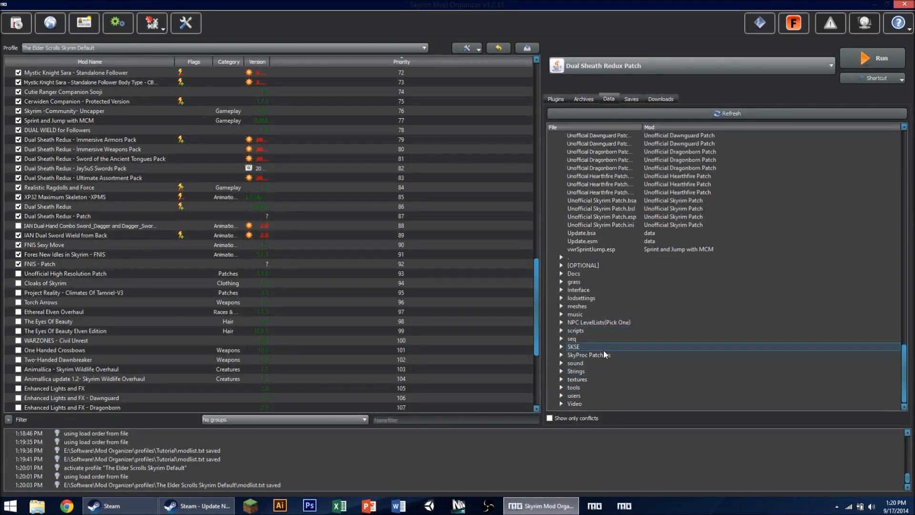
pyautogui.click(562, 322)
pyautogui.click(562, 323)
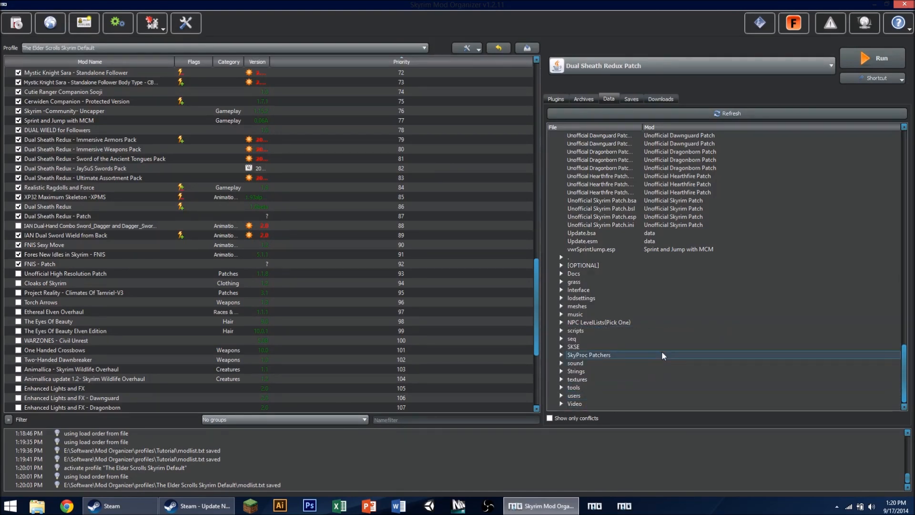
pyautogui.moveTo(906, 374); pyautogui.dragTo(904, 161)
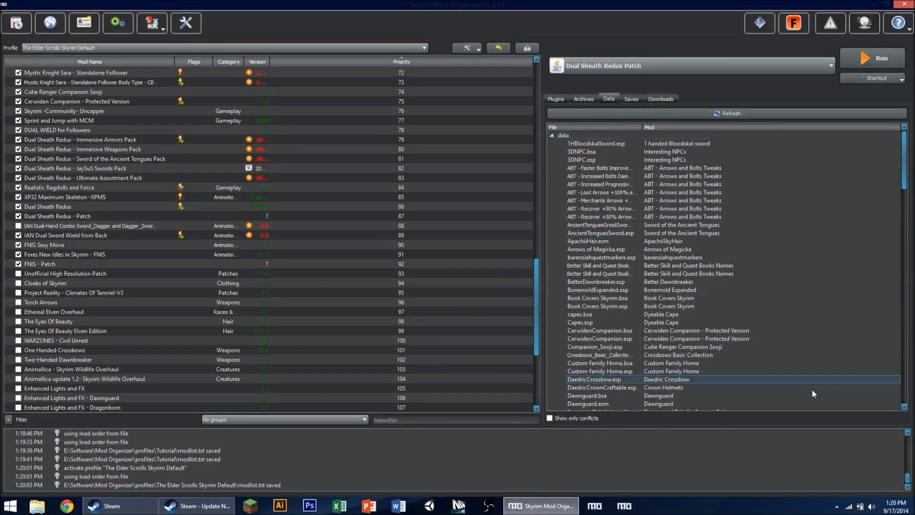
# Select SKSE as the executable to run
pyautogui.click(824, 67)
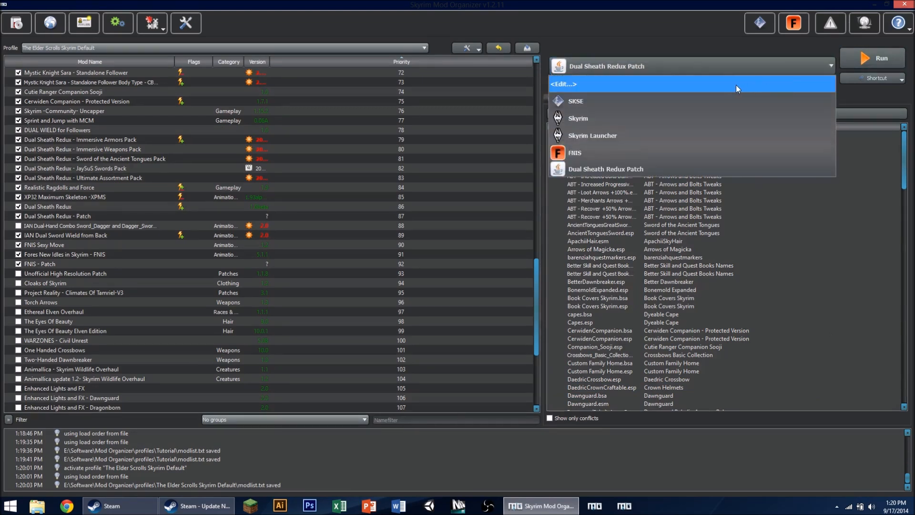
pyautogui.click(712, 98)
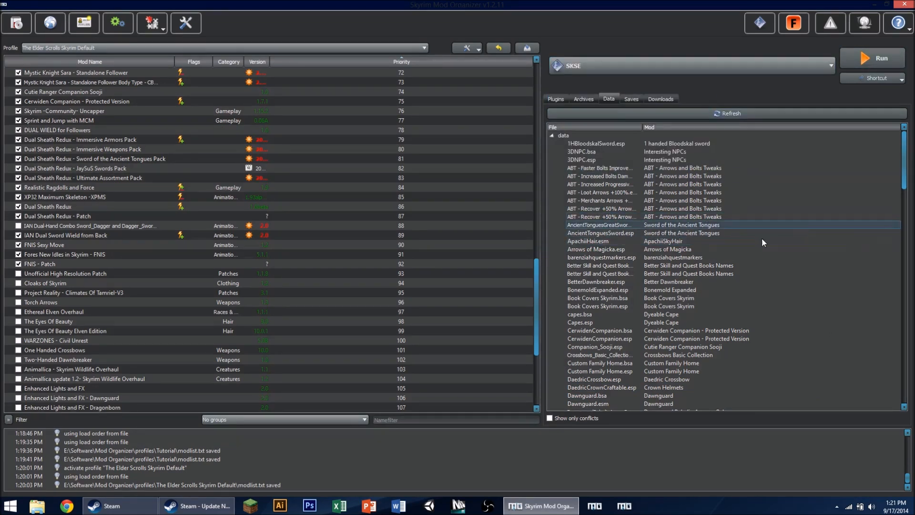
pyautogui.click(762, 68)
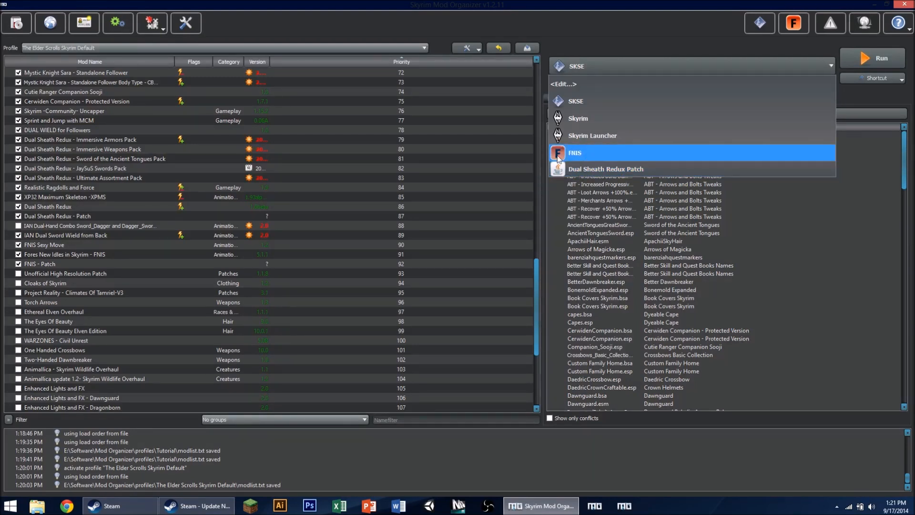
pyautogui.click(701, 13)
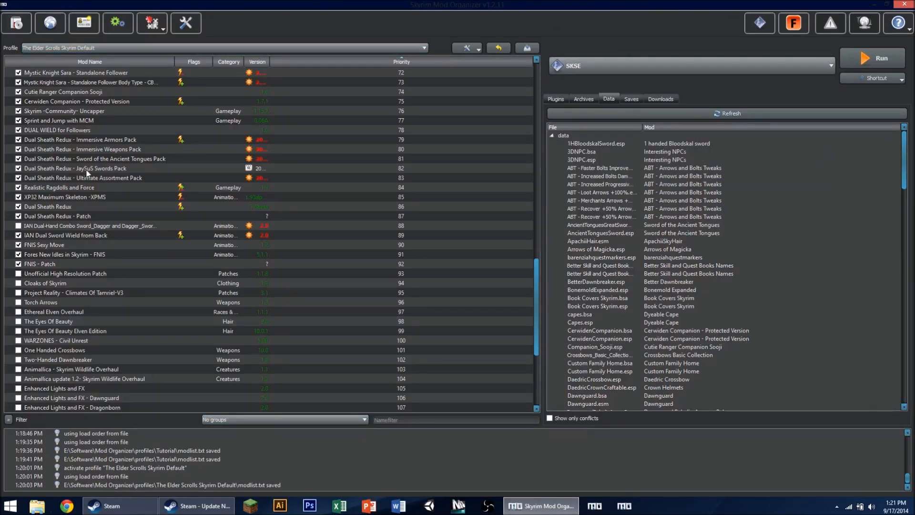
# Review the default profile's full mod priority order, including the Dual Sheath Redux packs and FNIS entries
pyautogui.scroll(6, 93, 264)
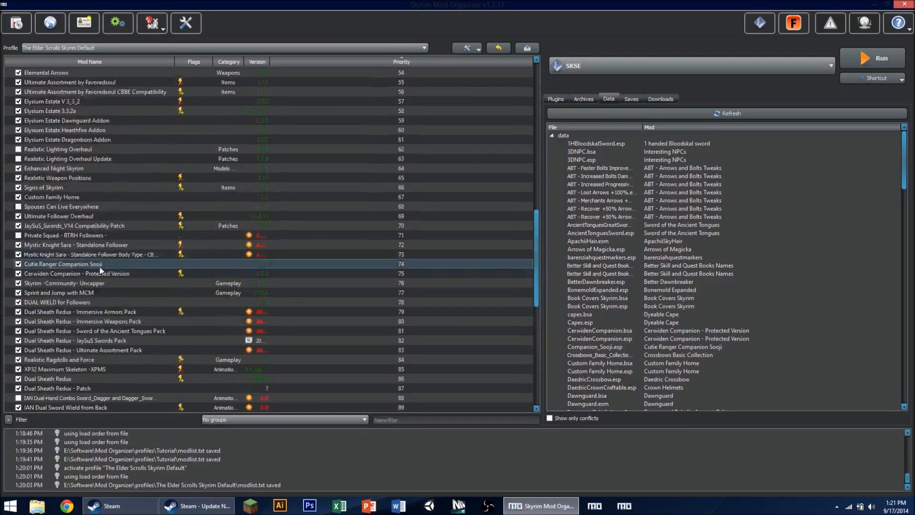
pyautogui.scroll(-11, 102, 267)
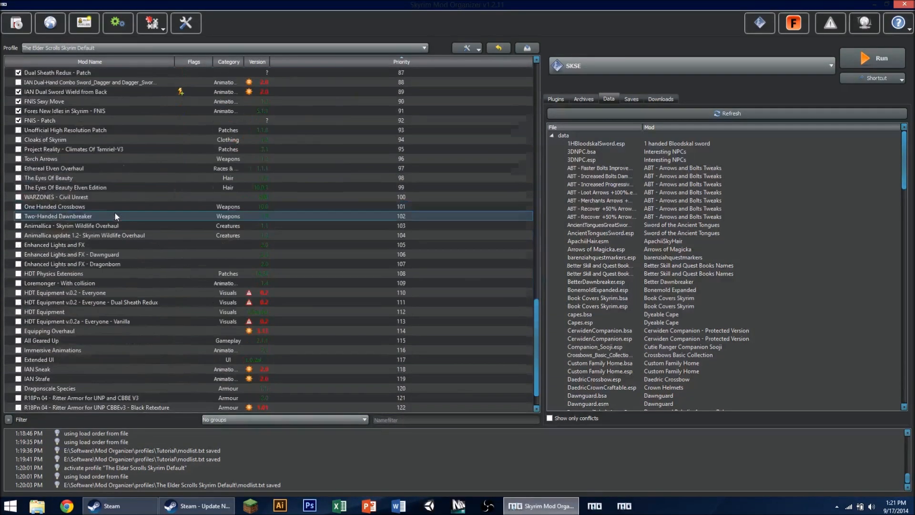
pyautogui.scroll(-1, 115, 215)
pyautogui.scroll(15, 120, 312)
pyautogui.scroll(-12, 120, 305)
pyautogui.scroll(10, 116, 296)
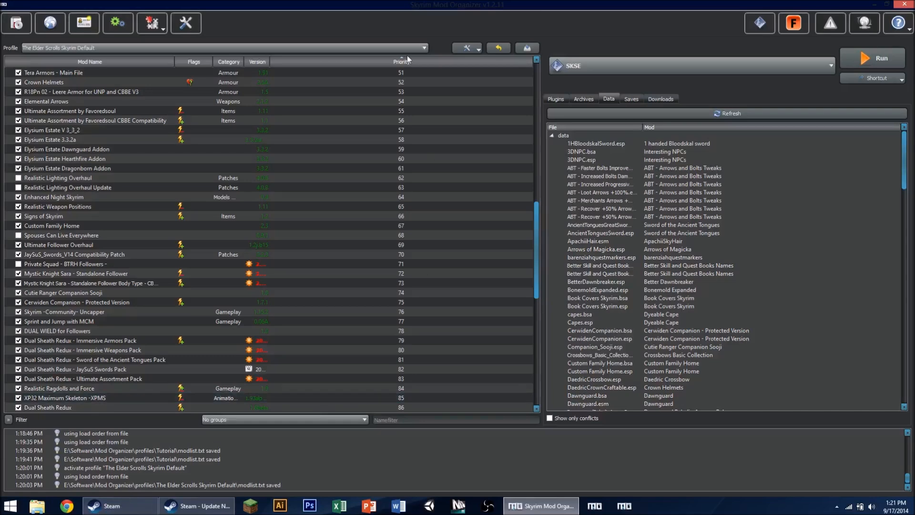
pyautogui.scroll(17, 109, 252)
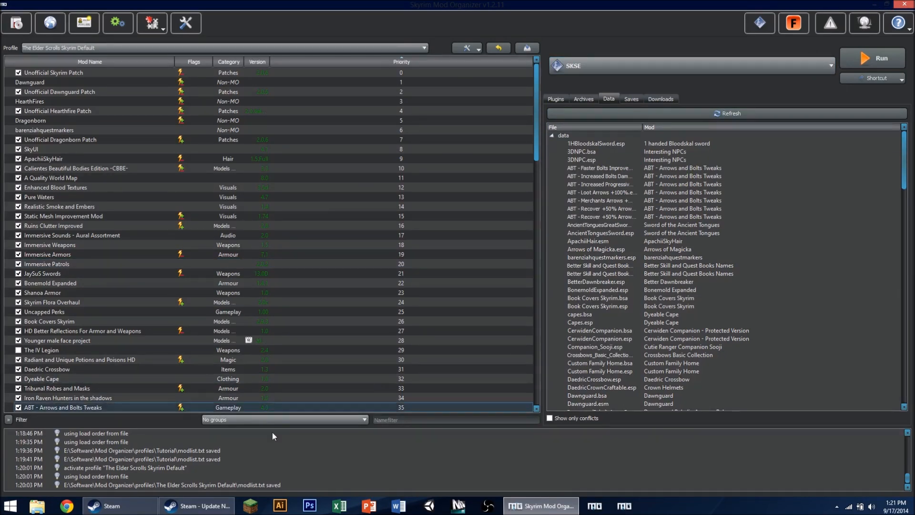
pyautogui.scroll(-12, 486, 307)
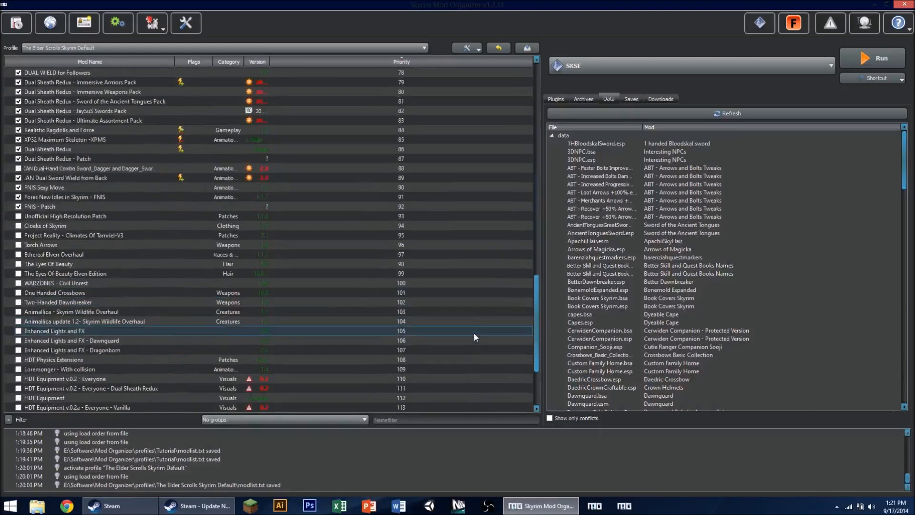
pyautogui.scroll(12, 474, 331)
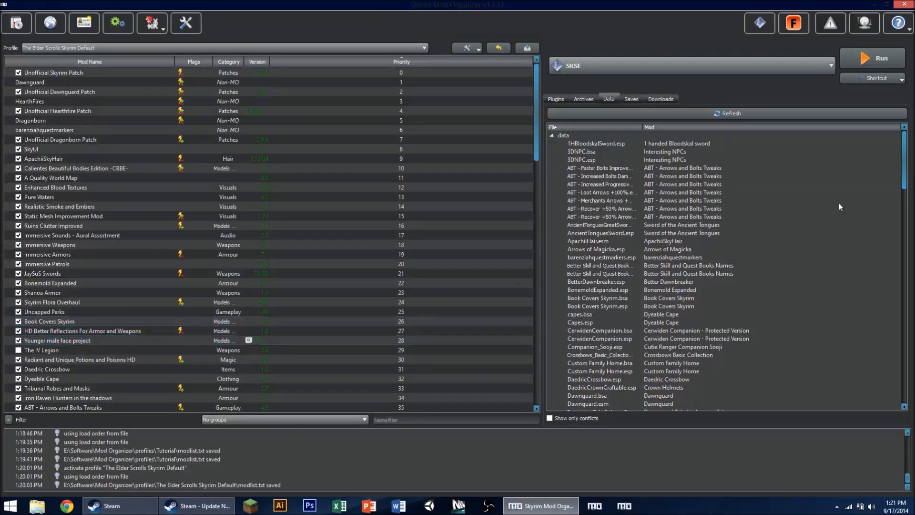
pyautogui.moveTo(907, 151)
pyautogui.mouseDown()
pyautogui.moveTo(900, 232)
pyautogui.moveTo(901, 160)
pyautogui.mouseUp()
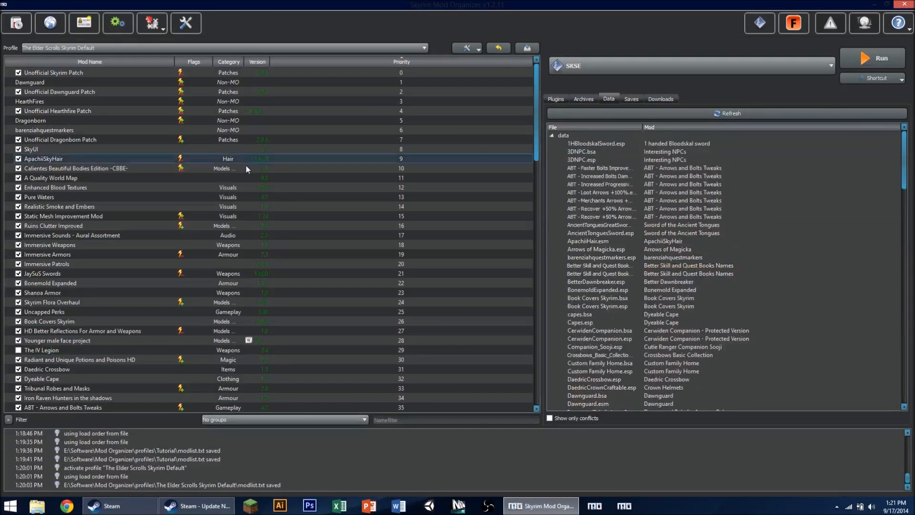